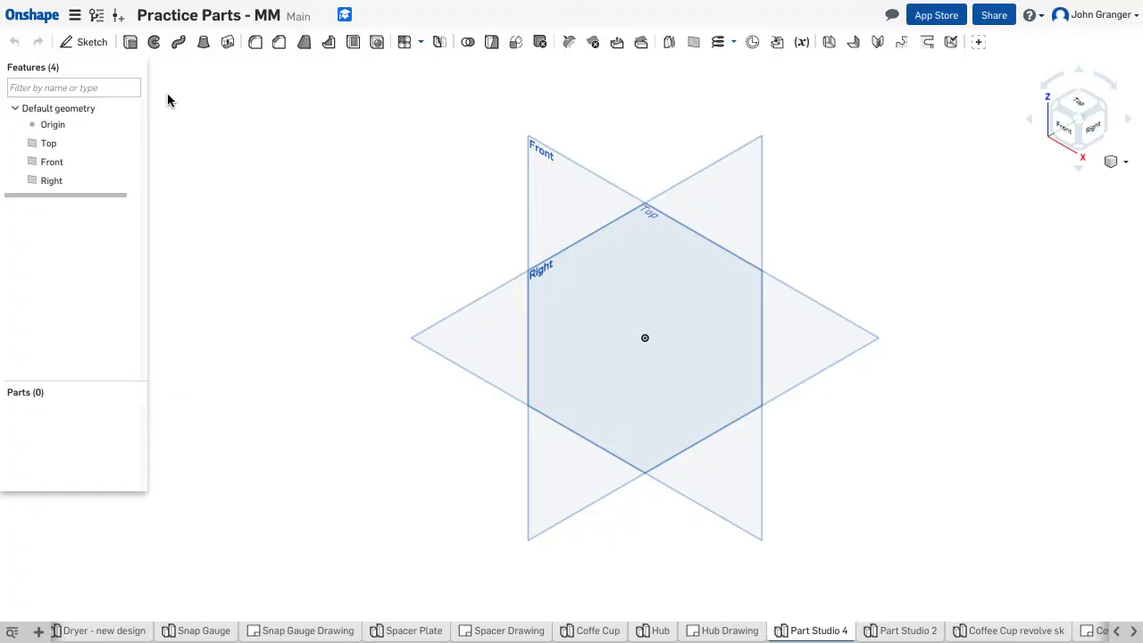
# Create a new sketch on the Right plane and view it normal to the sketch plane
pyautogui.click(92, 44)
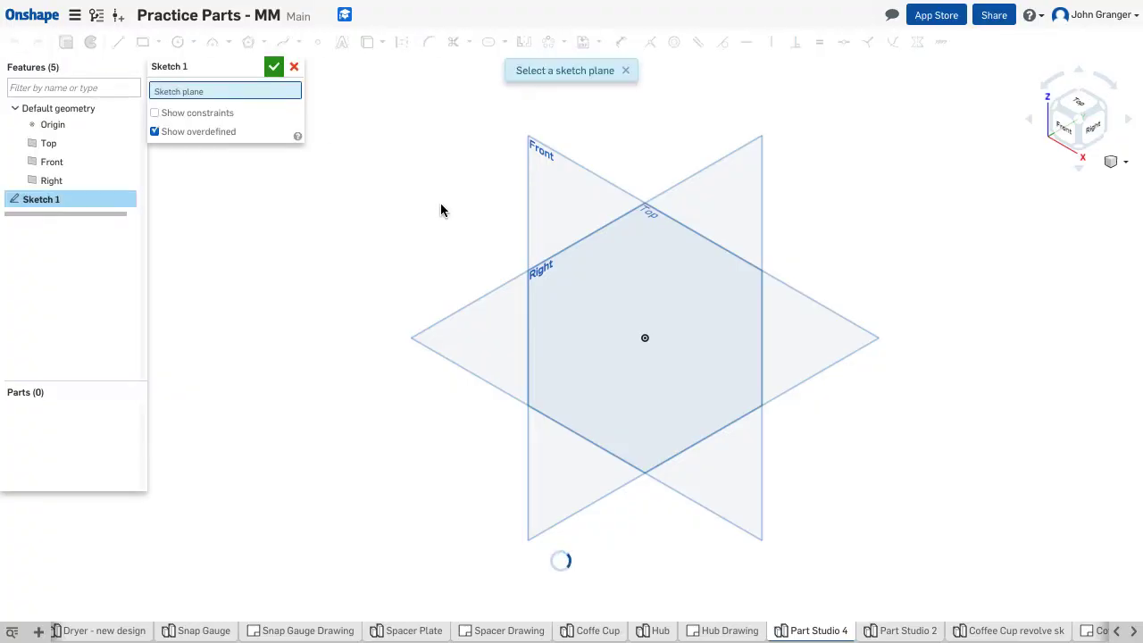
pyautogui.click(748, 178)
pyautogui.rightClick(256, 259)
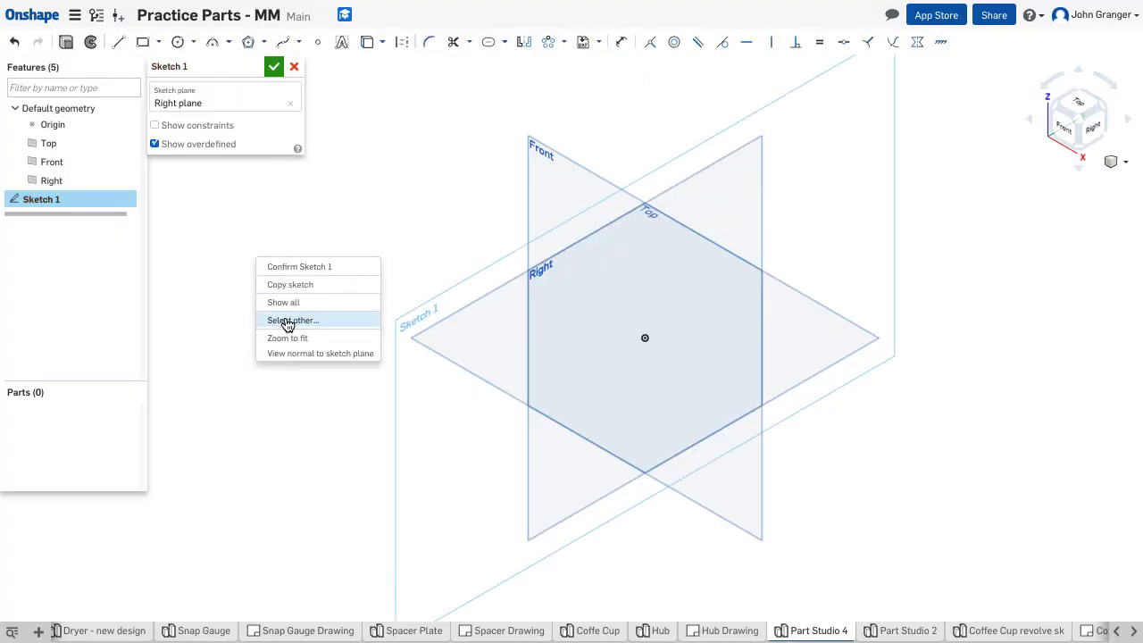
pyautogui.click(295, 353)
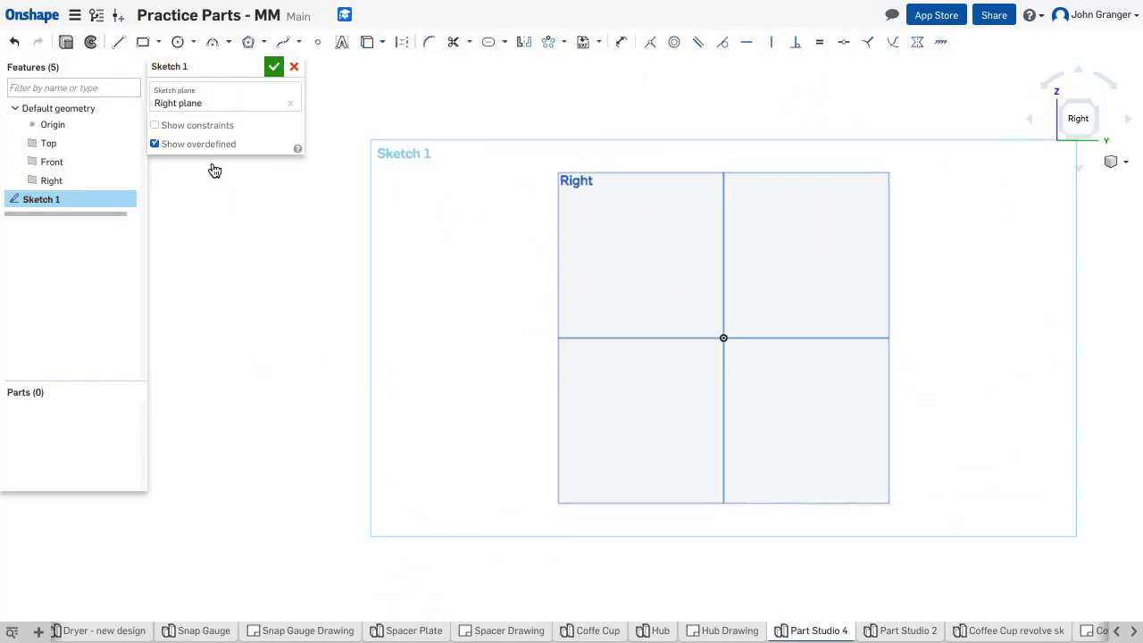
# Draw a horizontal construction line from the origin about 105.754 to the left as the axis
pyautogui.click(119, 42)
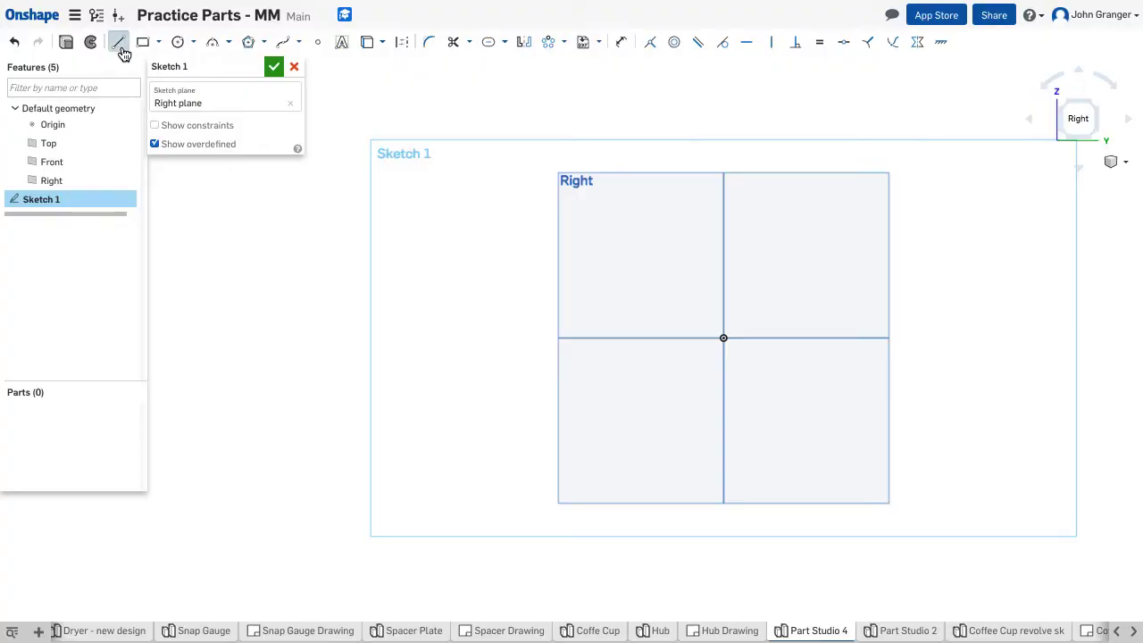
pyautogui.click(403, 44)
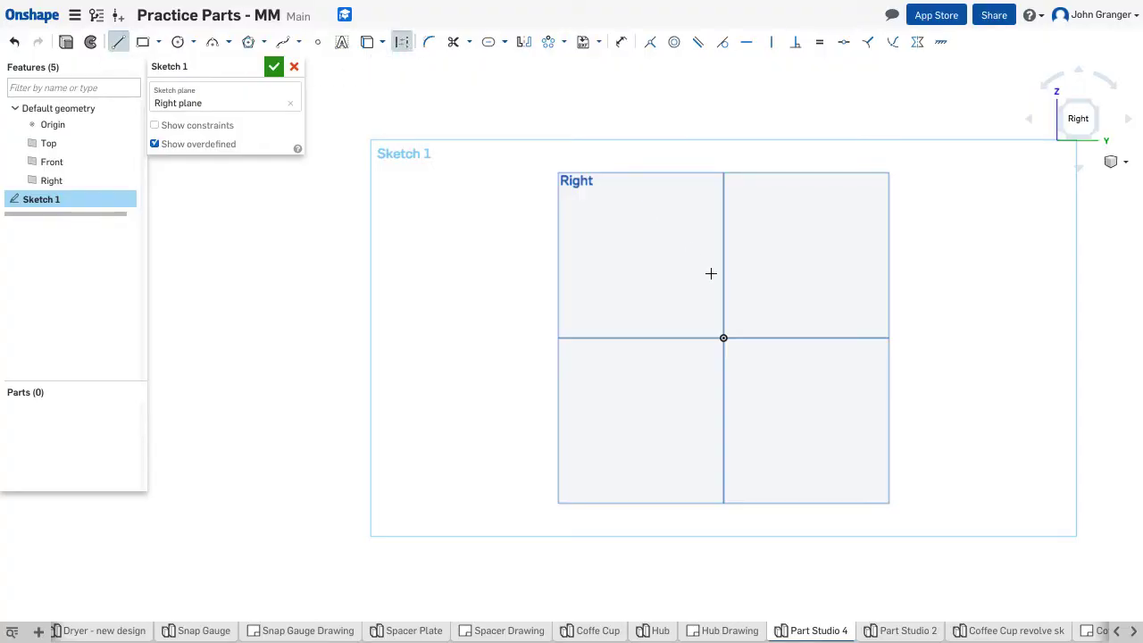
pyautogui.click(723, 338)
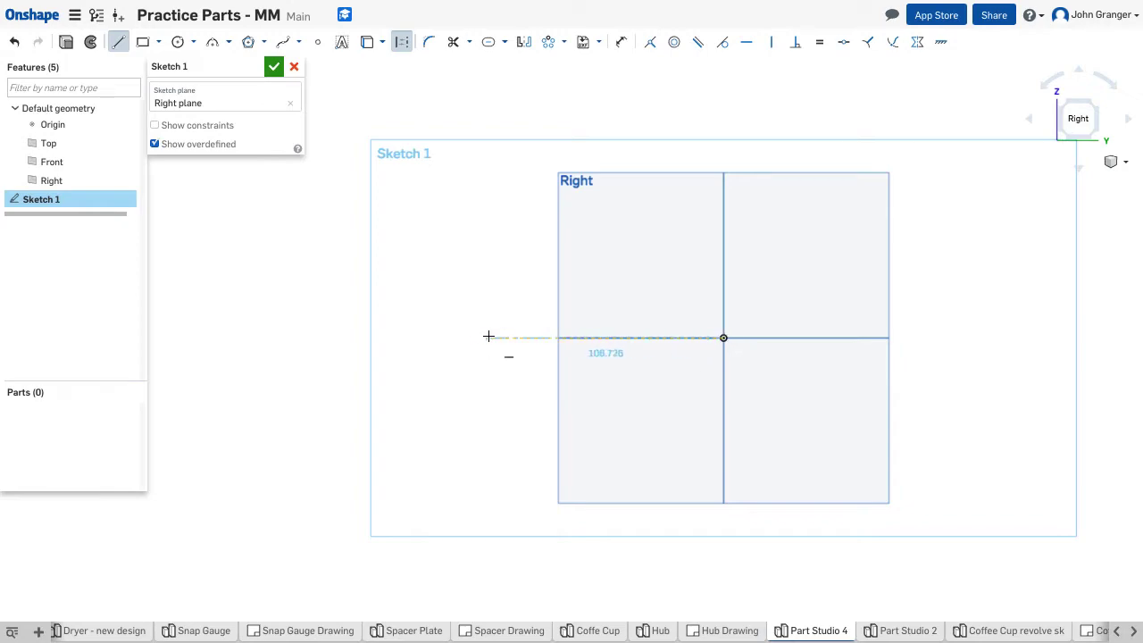
pyautogui.click(496, 336)
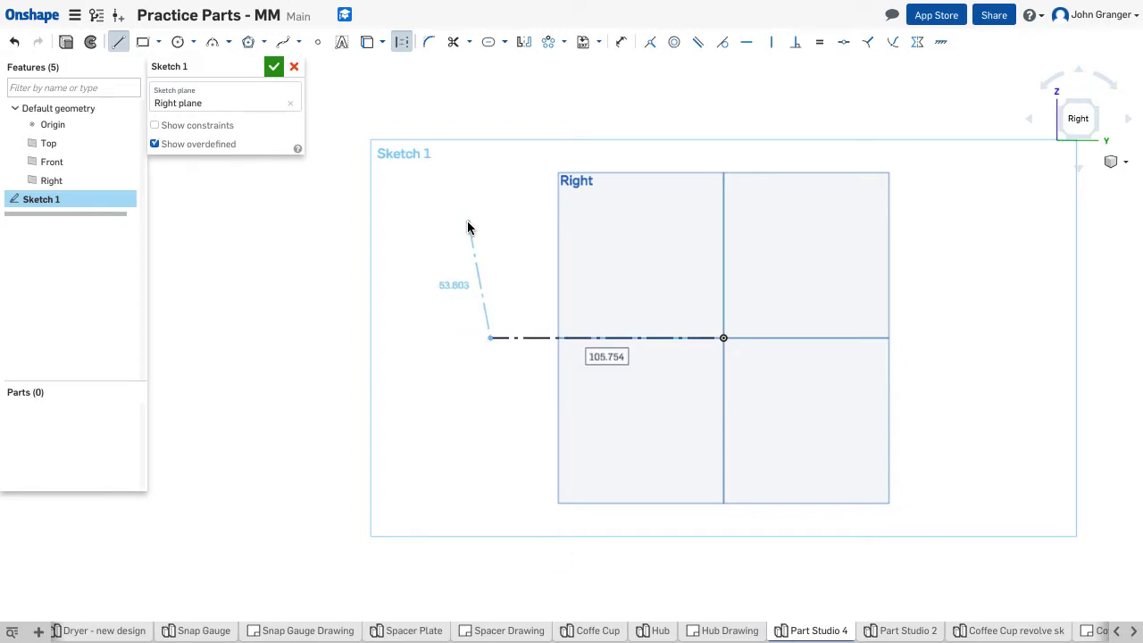
pyautogui.rightClick(468, 224)
pyautogui.click(498, 235)
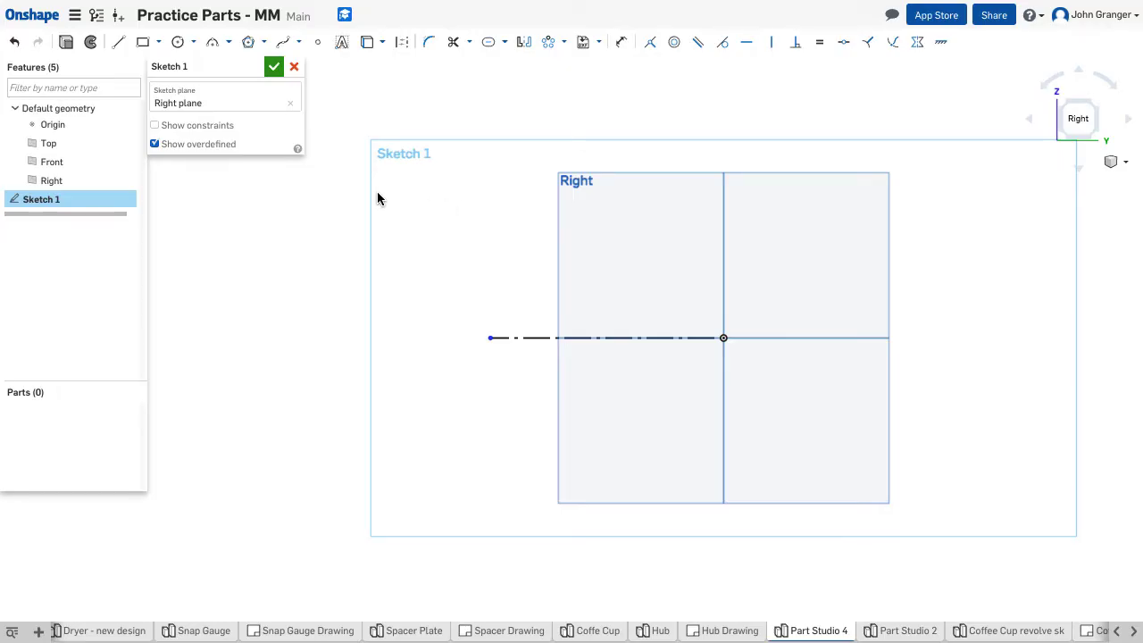
# Draw two corner rectangles: a flat one left of the axis and a tall one rising from its corner
pyautogui.click(158, 42)
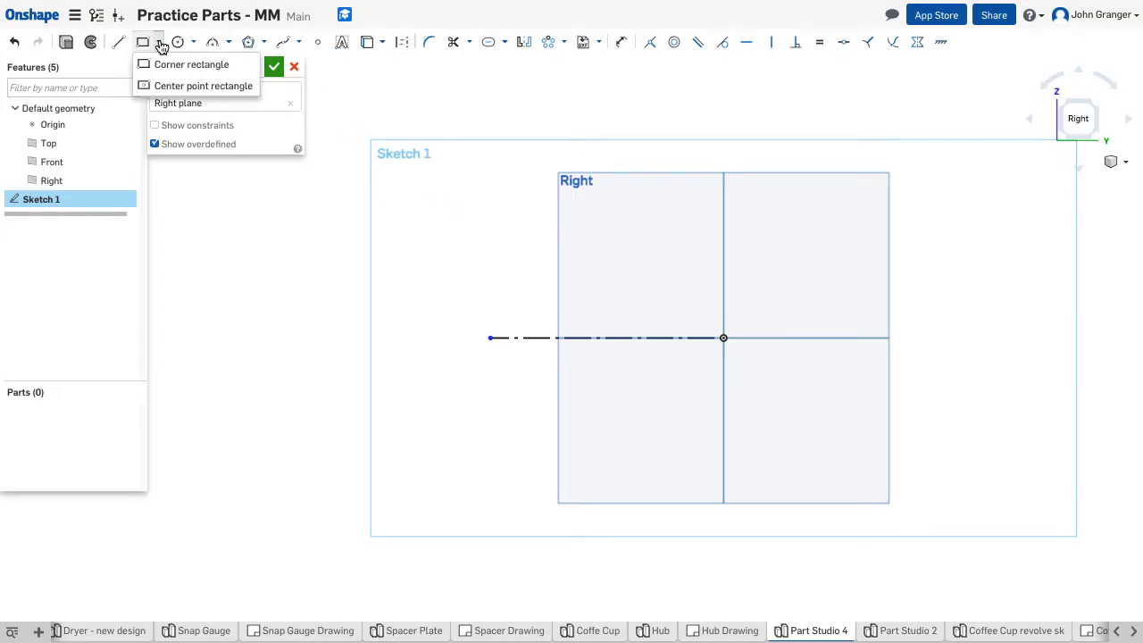
pyautogui.click(172, 69)
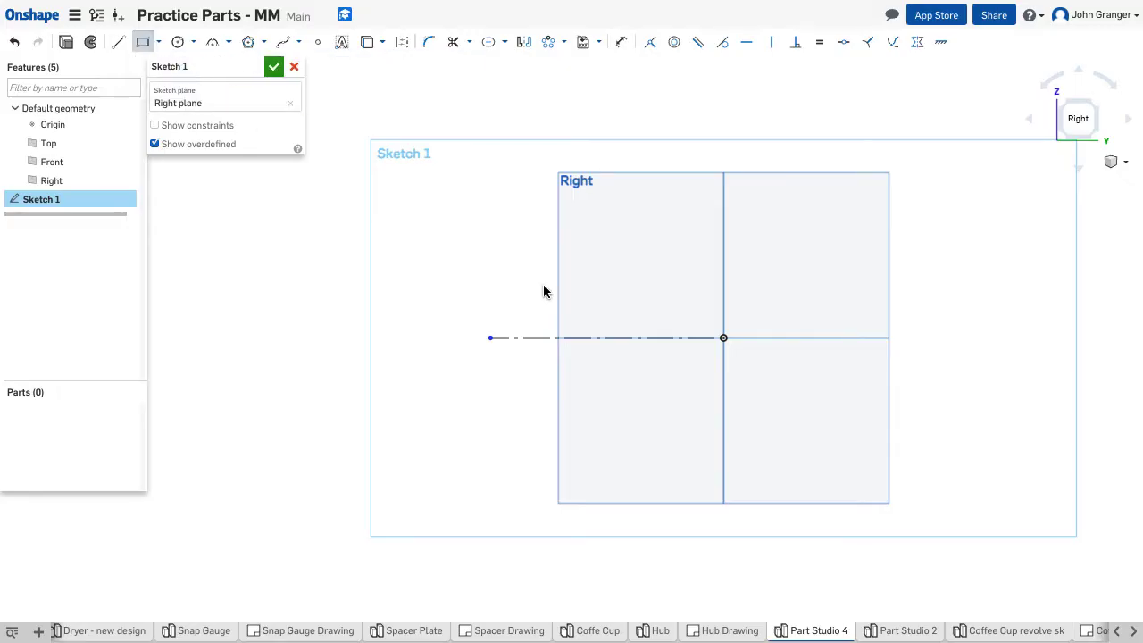
pyautogui.click(723, 249)
pyautogui.click(567, 221)
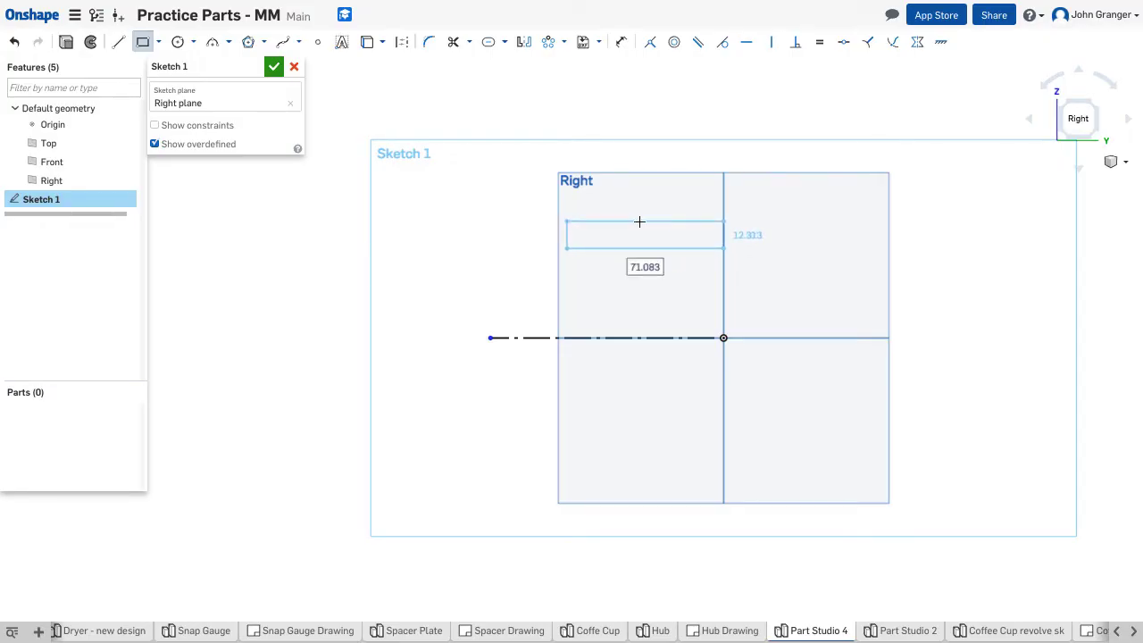
pyautogui.click(723, 248)
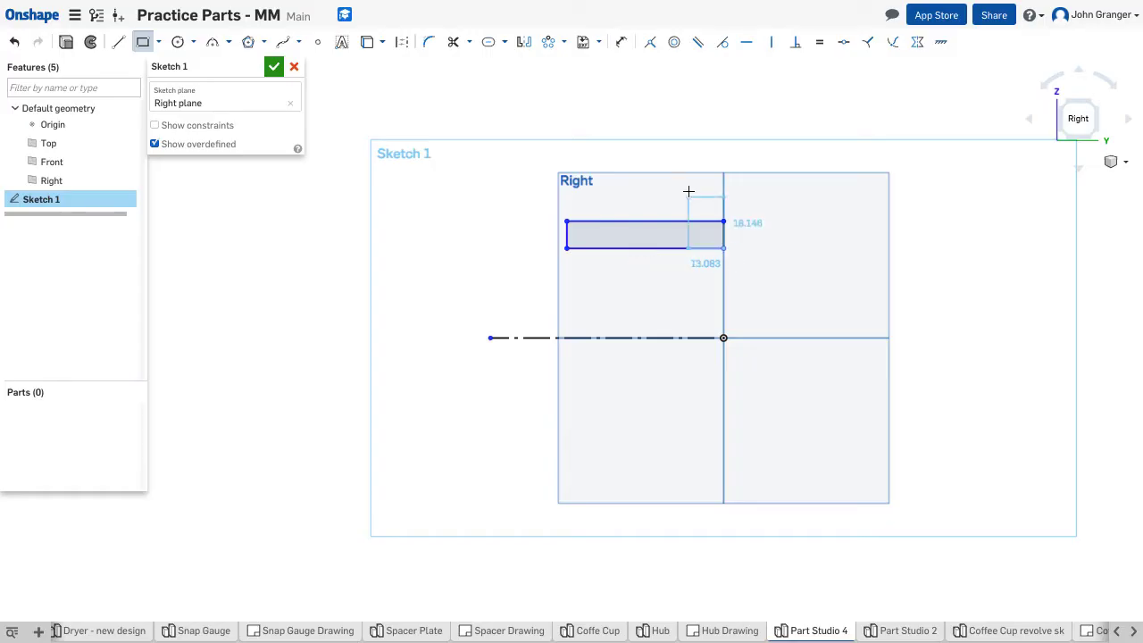
pyautogui.click(694, 122)
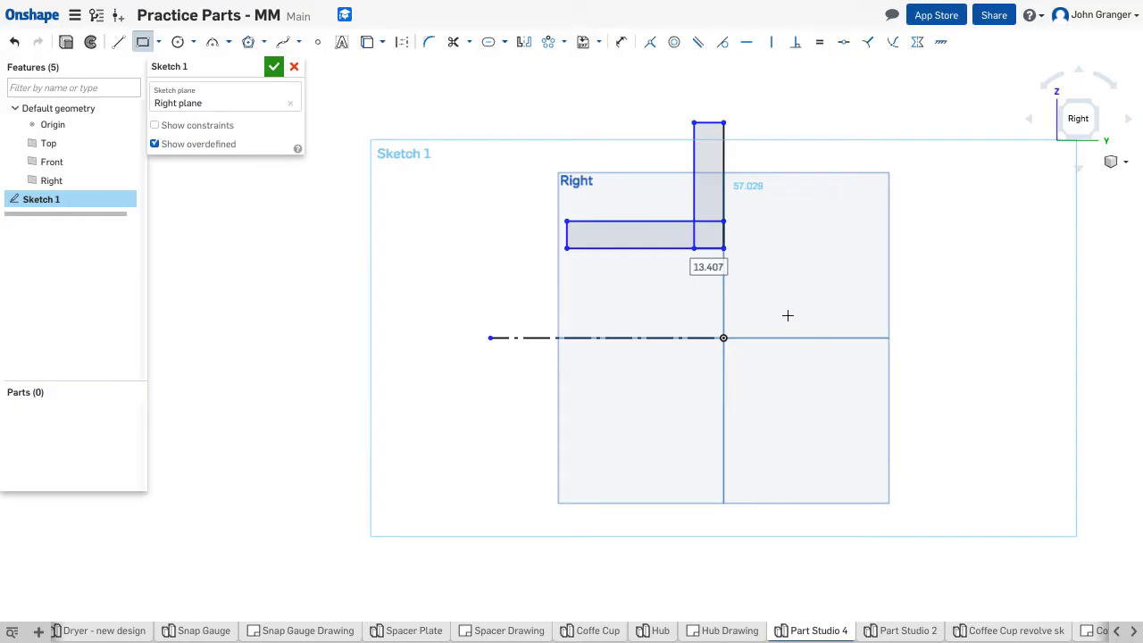
# Add a Ø45 diameter dimension from the construction axis to the flat rectangle's lower edge
pyautogui.click(621, 42)
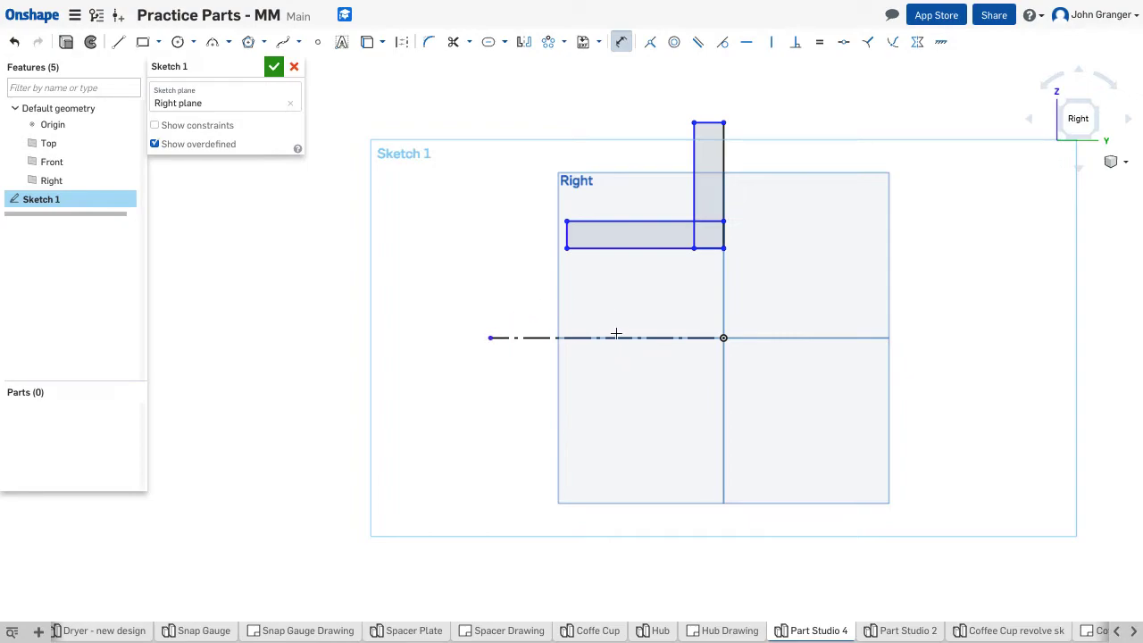
pyautogui.click(608, 247)
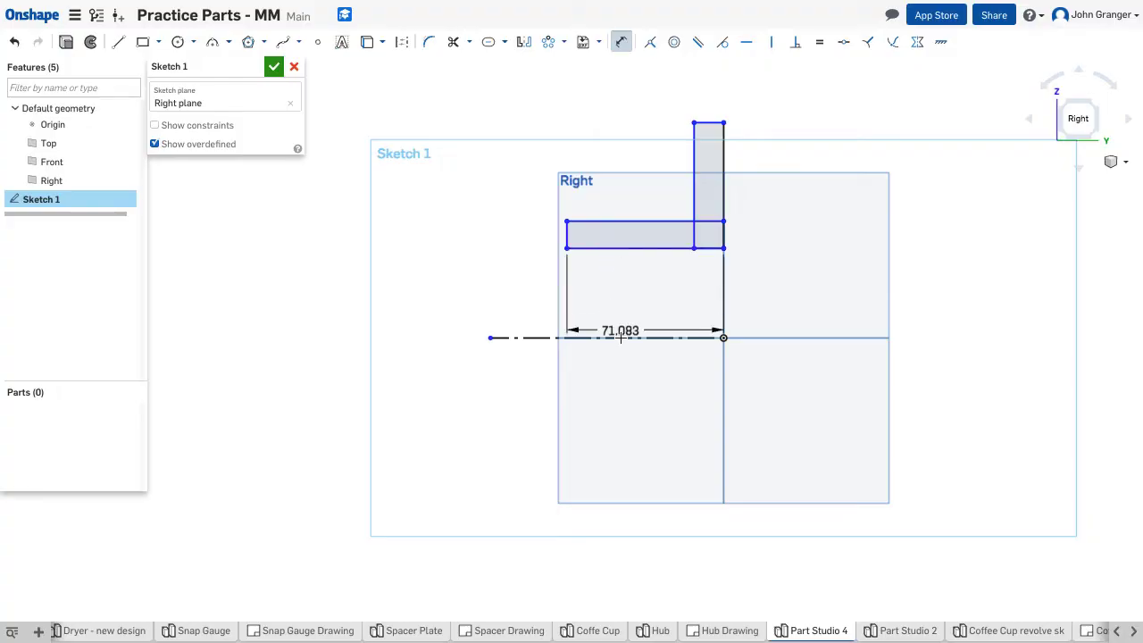
pyautogui.click(621, 338)
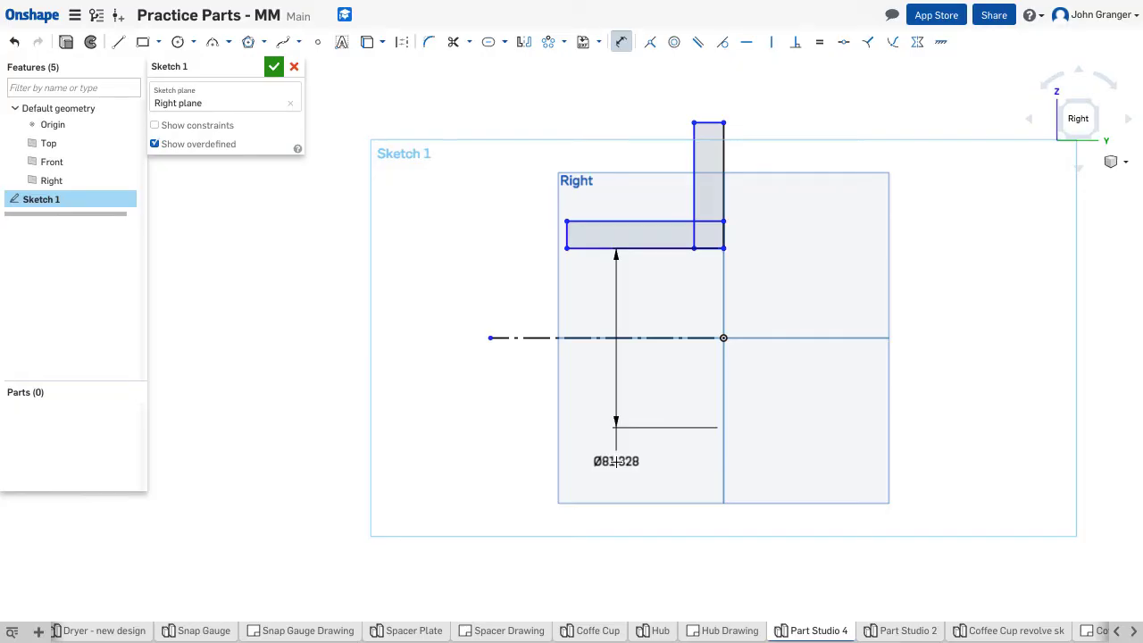
pyautogui.click(580, 459)
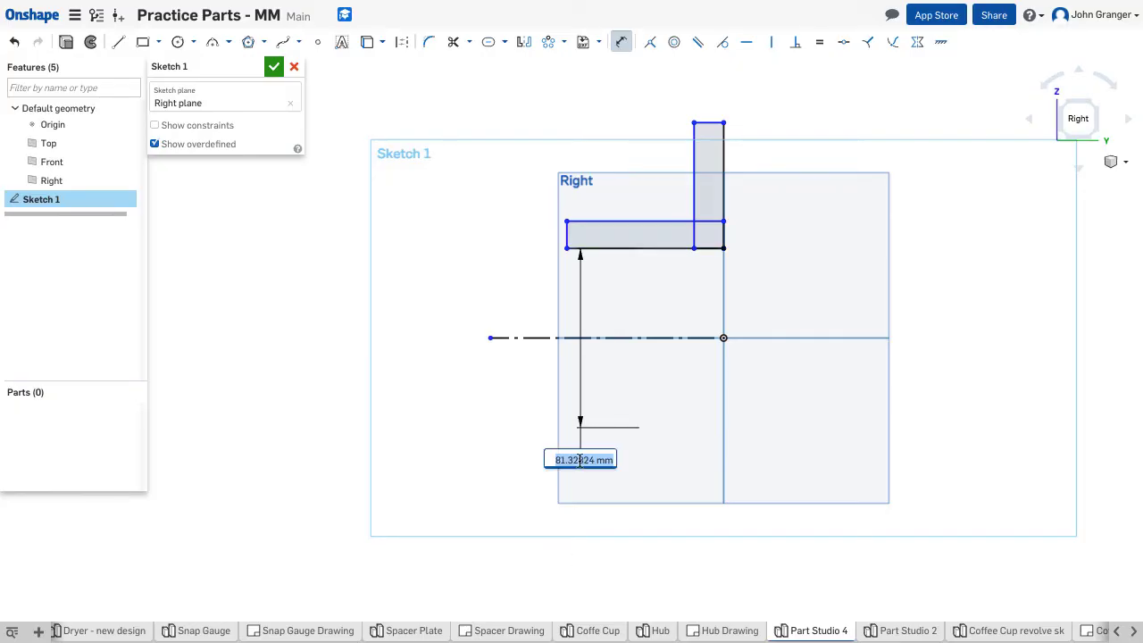
pyautogui.write('4')
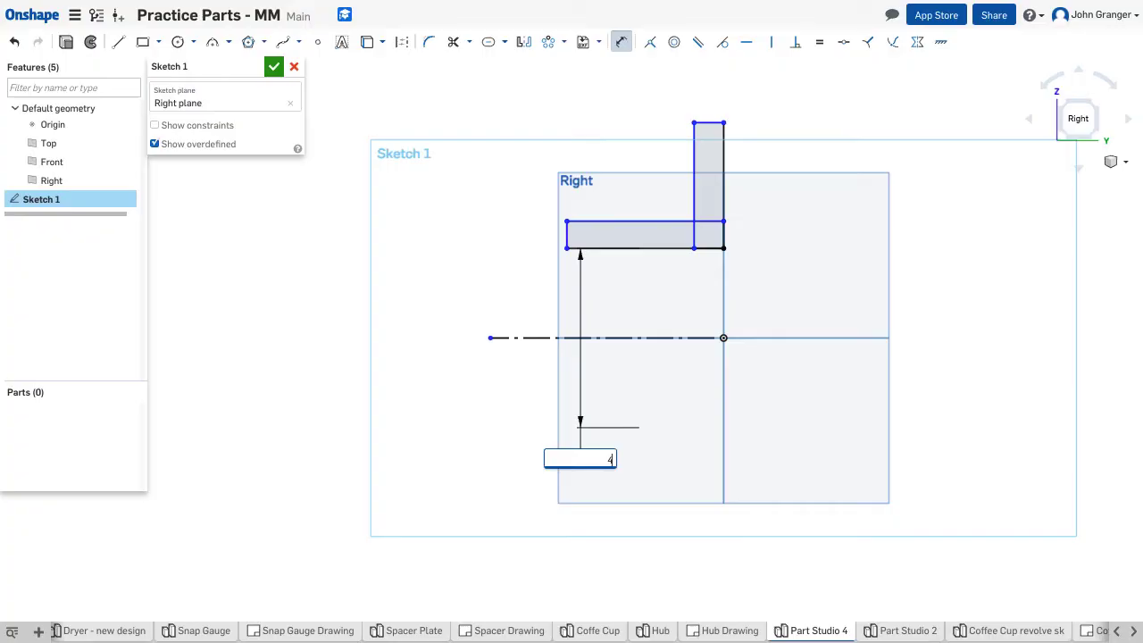
pyautogui.write('5')
pyautogui.press('Return')
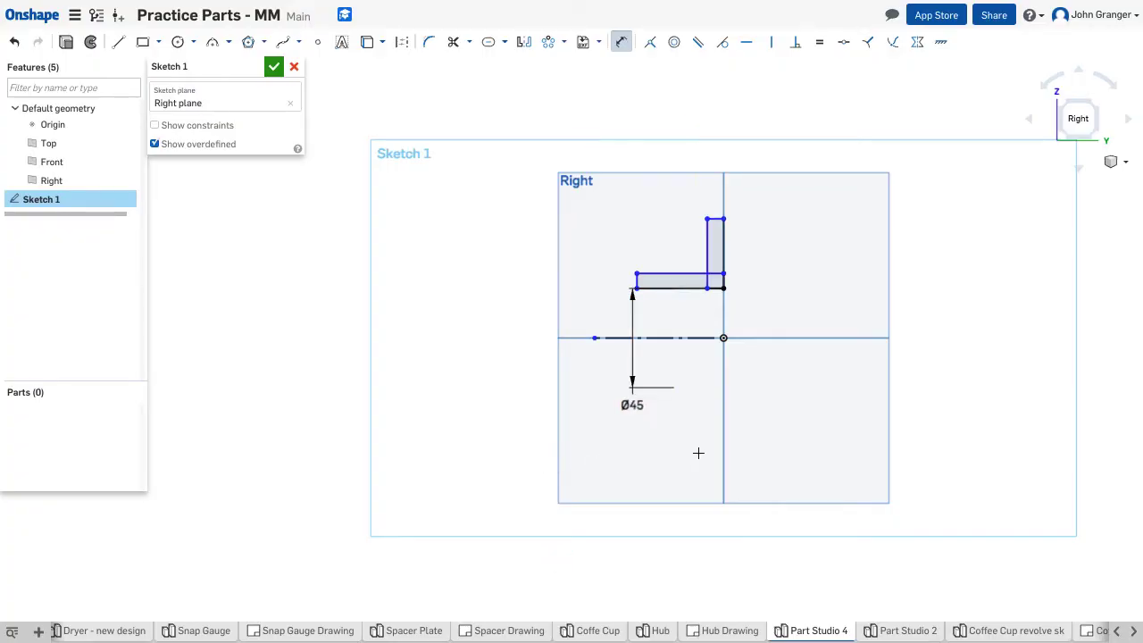
pyautogui.scroll(3, 699, 452)
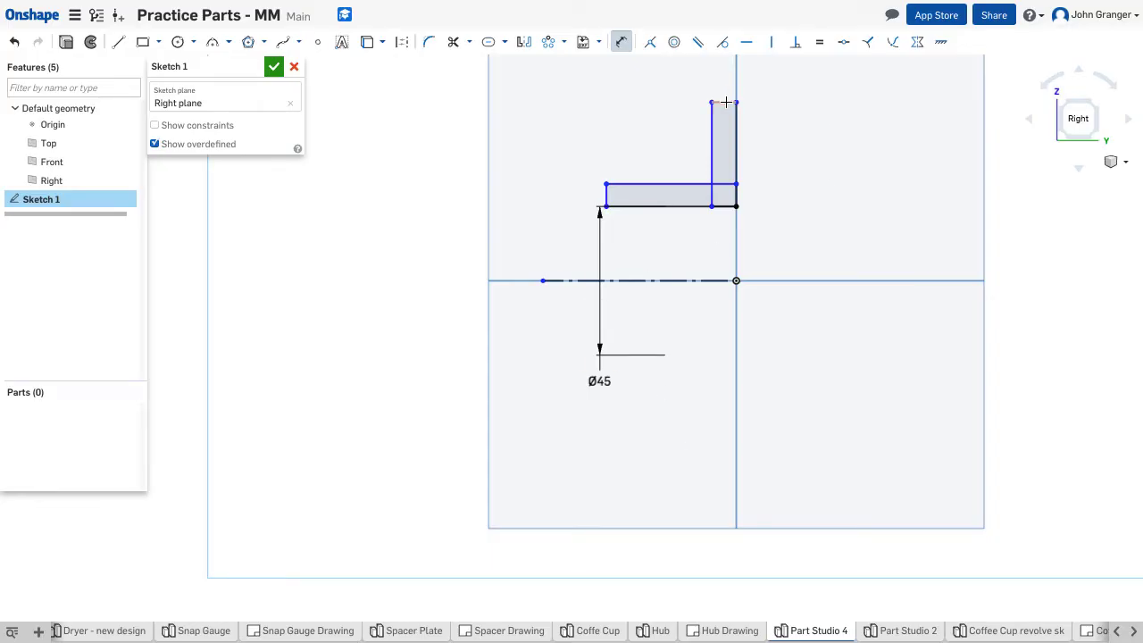
# Add a Ø160 diameter dimension from the axis to the upright rectangle's top edge
pyautogui.click(726, 103)
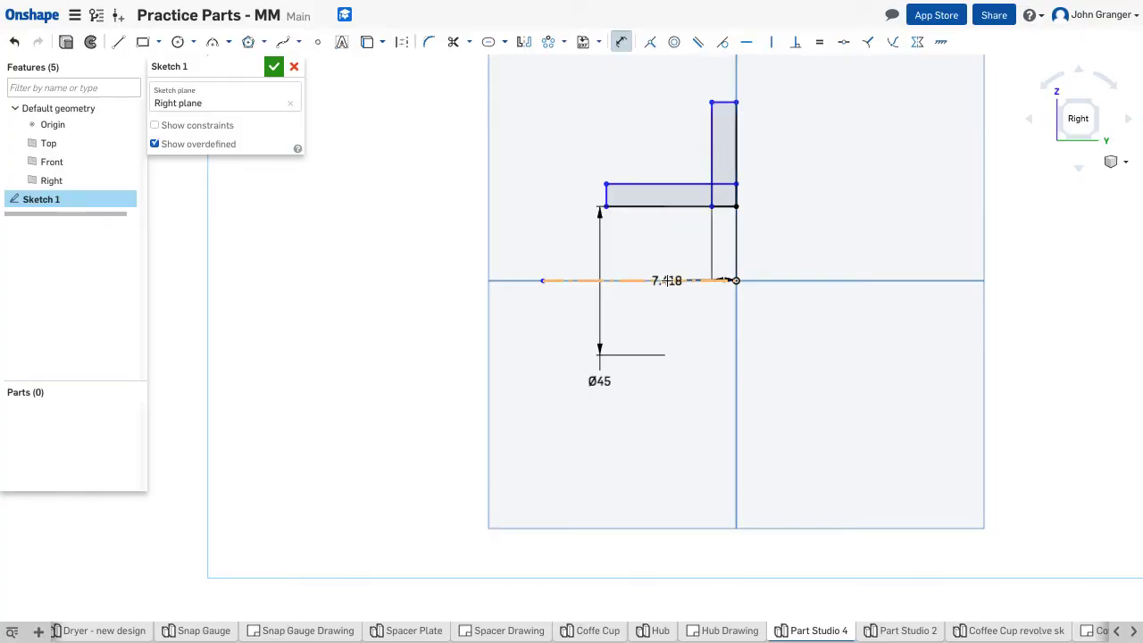
pyautogui.click(672, 280)
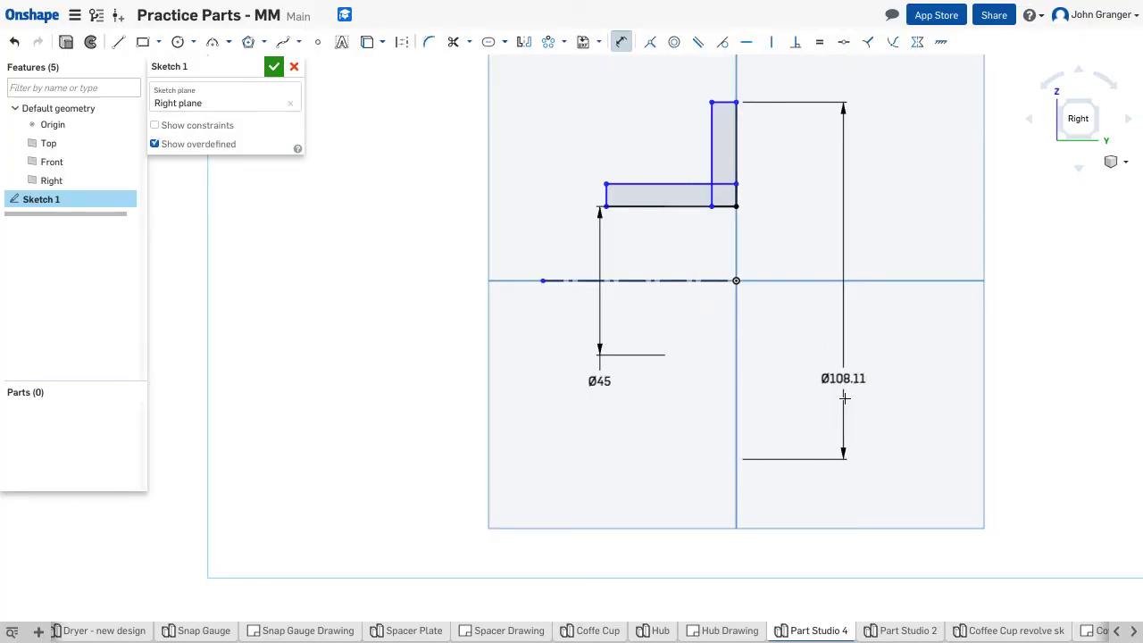
pyautogui.click(847, 413)
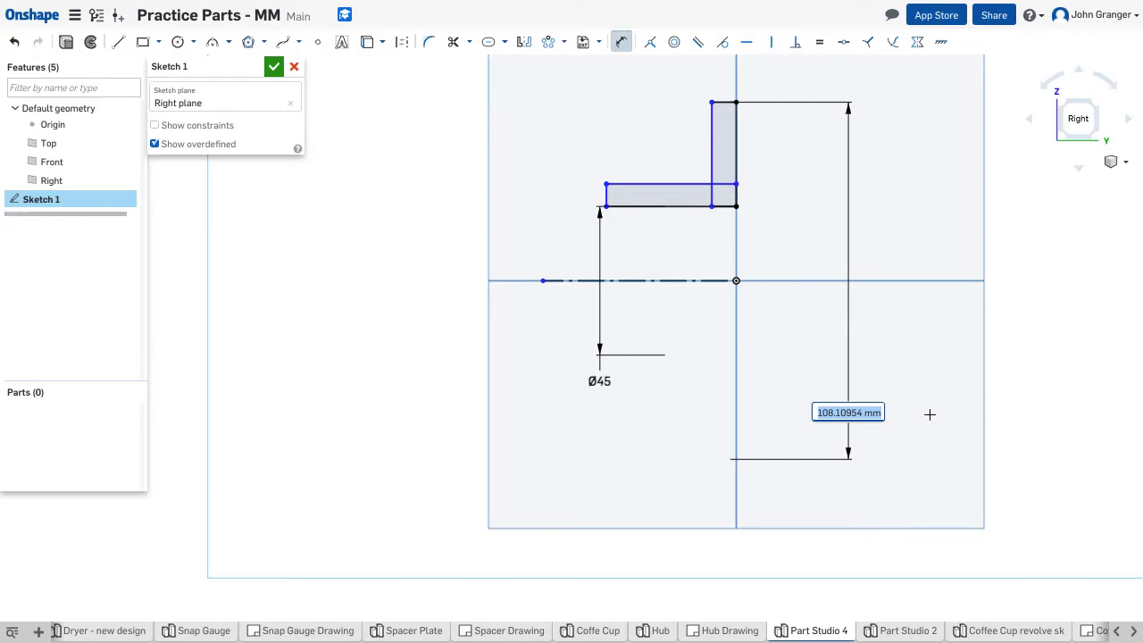
pyautogui.write('1')
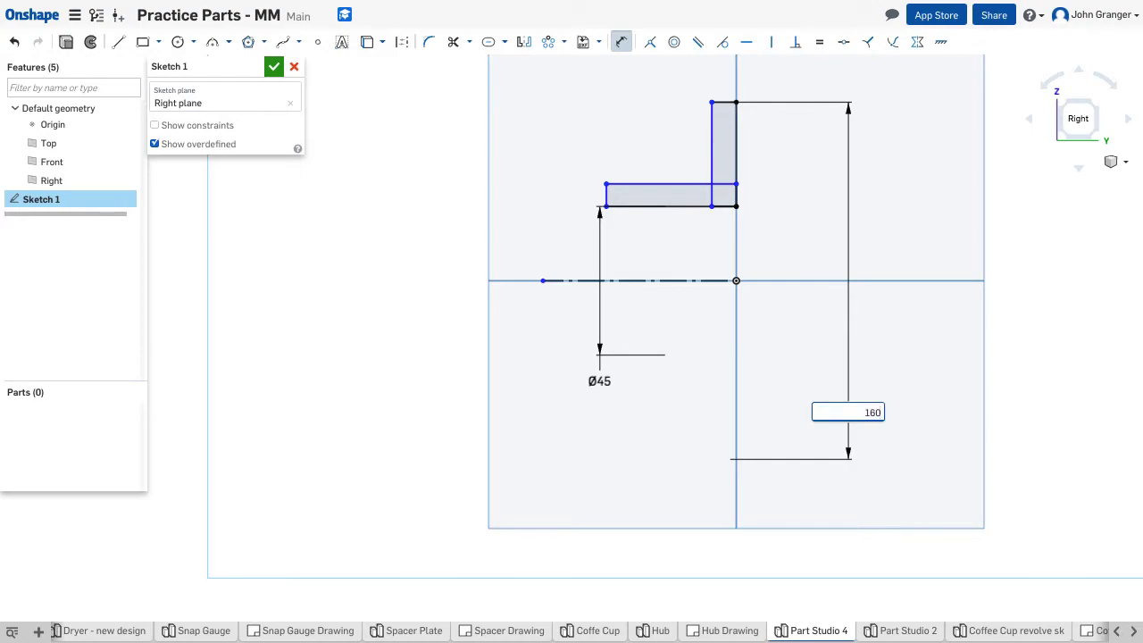
pyautogui.write('60')
pyautogui.press('Return')
pyautogui.press('f')
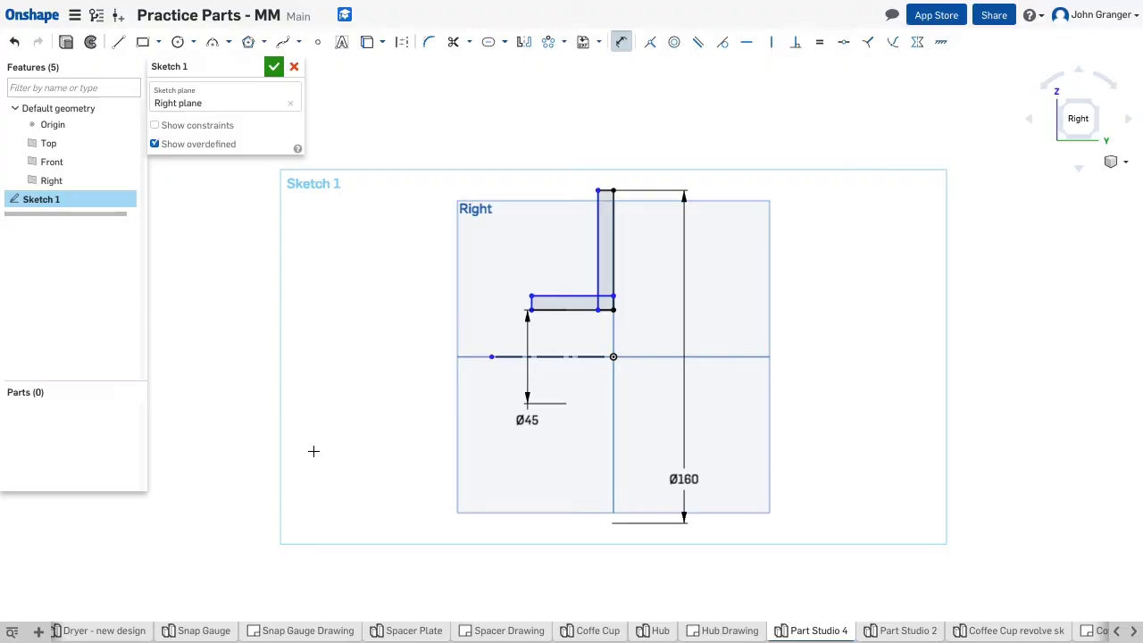
# Set the flat rectangle's top edge to a Ø65 diameter about the axis
pyautogui.click(530, 296)
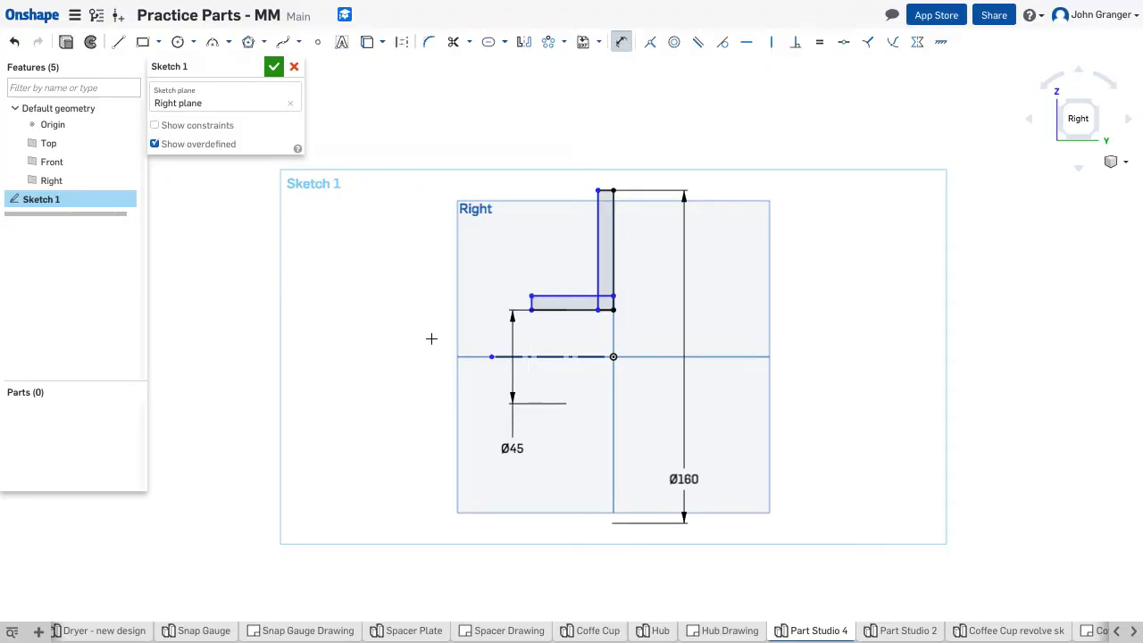
pyautogui.click(492, 356)
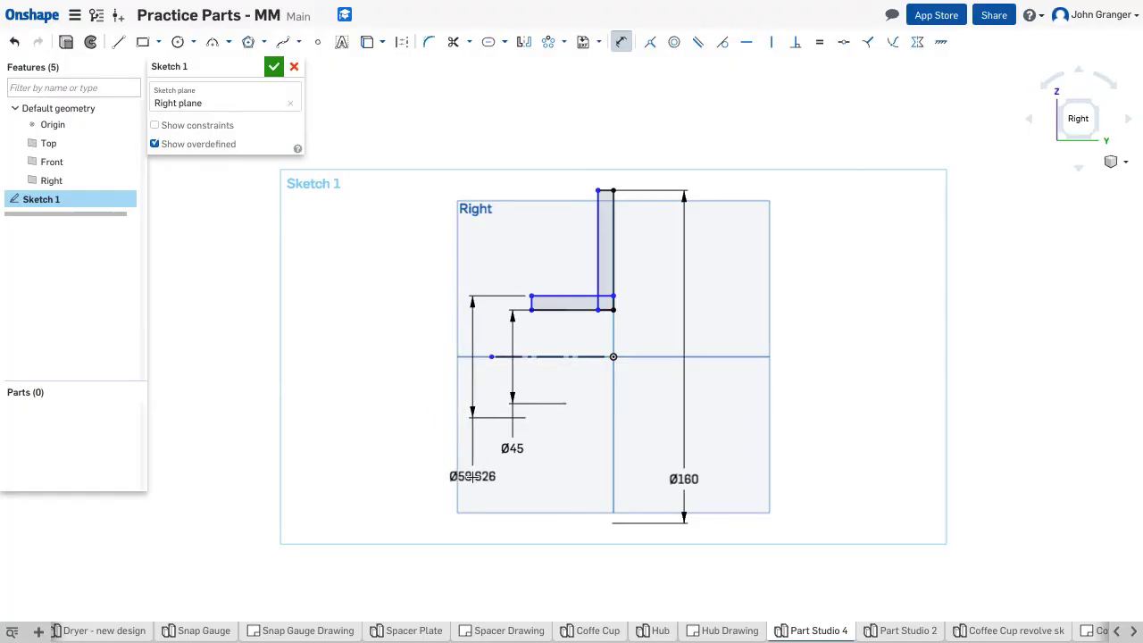
pyautogui.click(481, 483)
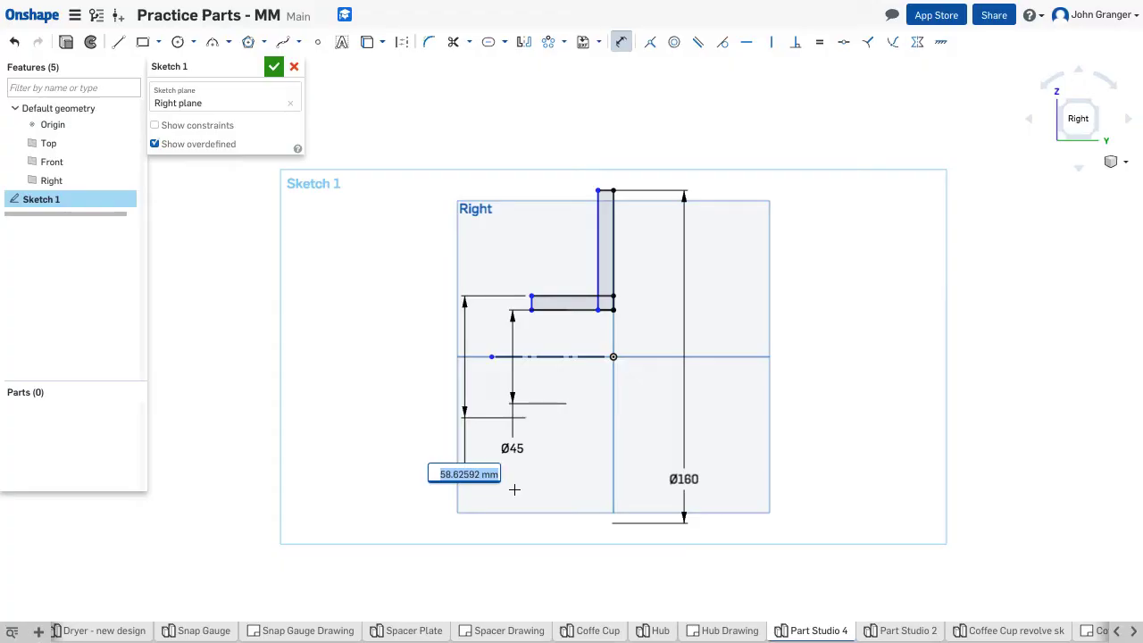
pyautogui.write('6')
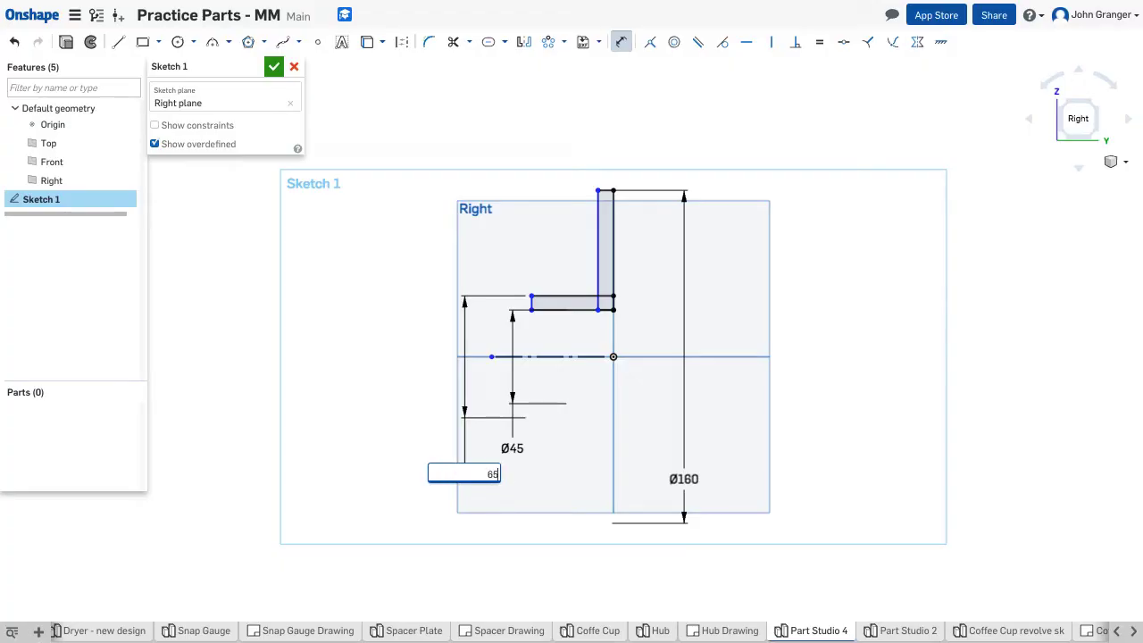
pyautogui.write('5')
pyautogui.press('Return')
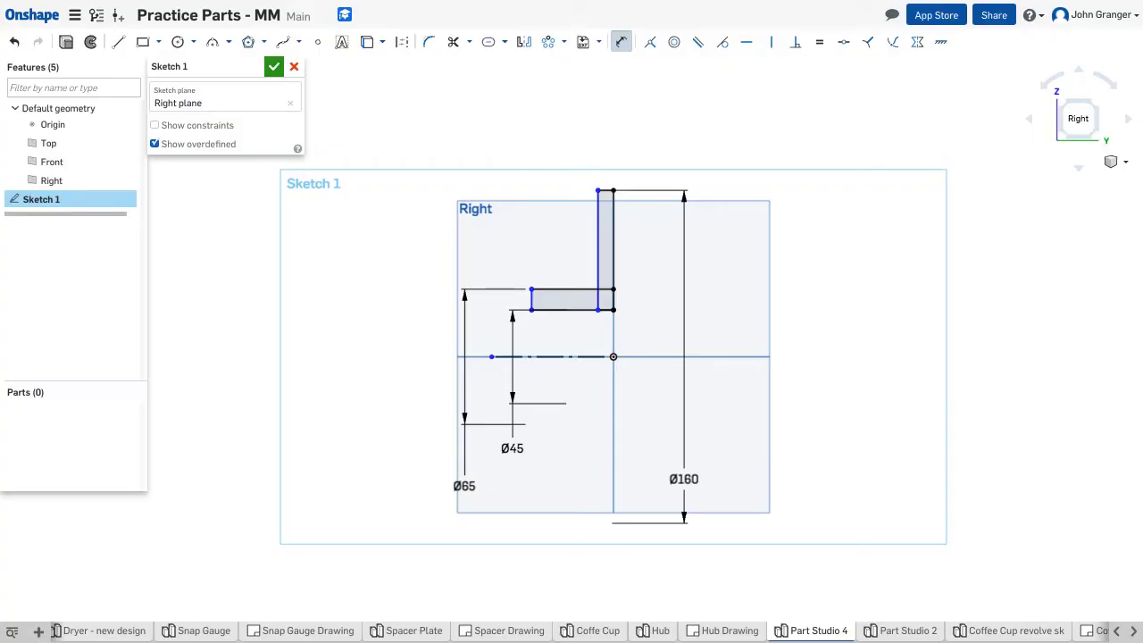
# Dimension the bottom leg's overall width to 60 and the vertical bar's width to 10
pyautogui.click(530, 311)
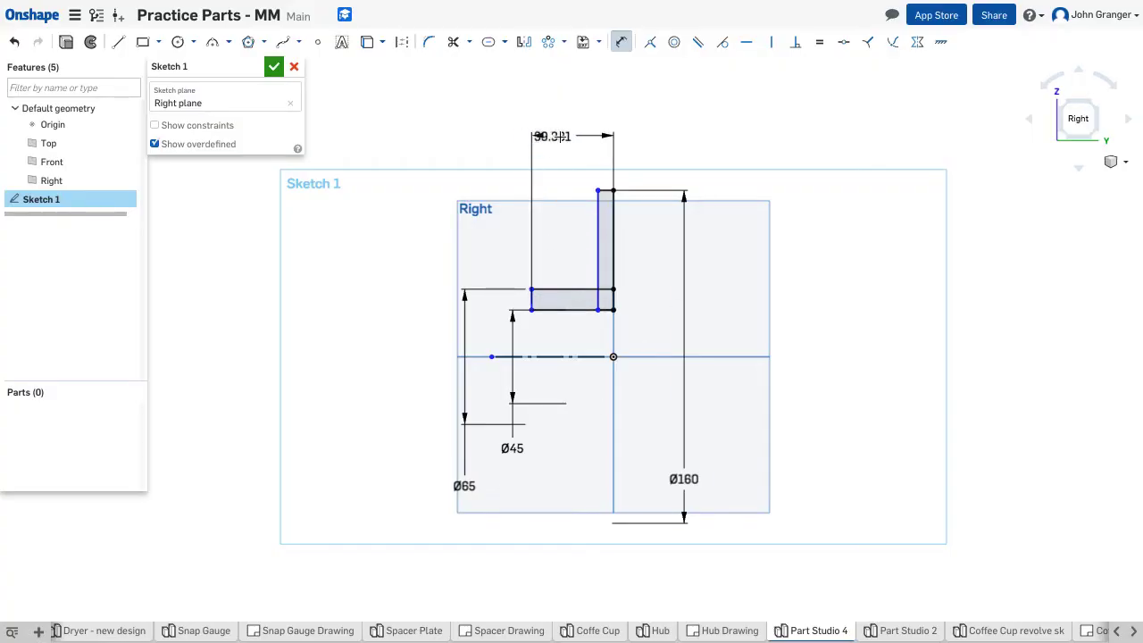
pyautogui.click(568, 151)
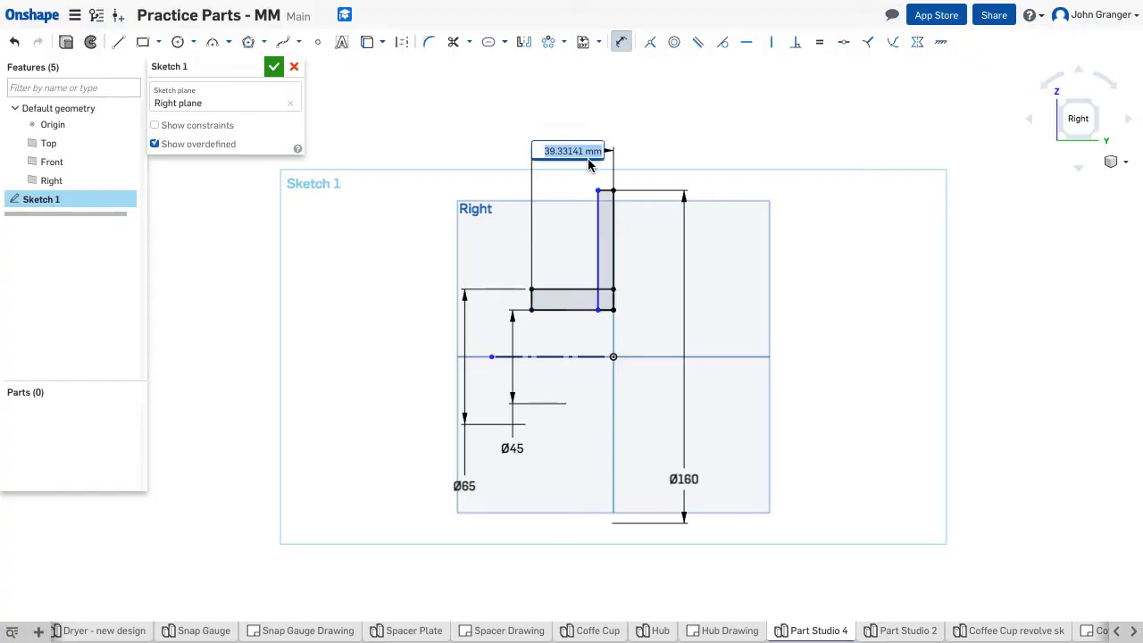
pyautogui.write('60')
pyautogui.press('Return')
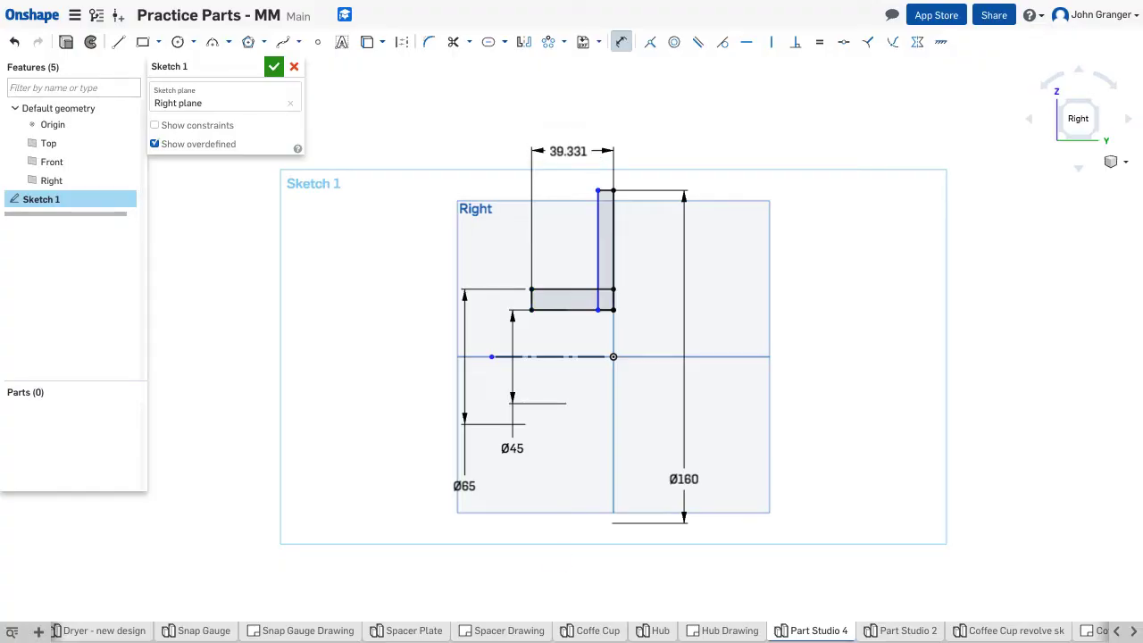
pyautogui.click(614, 215)
pyautogui.click(599, 214)
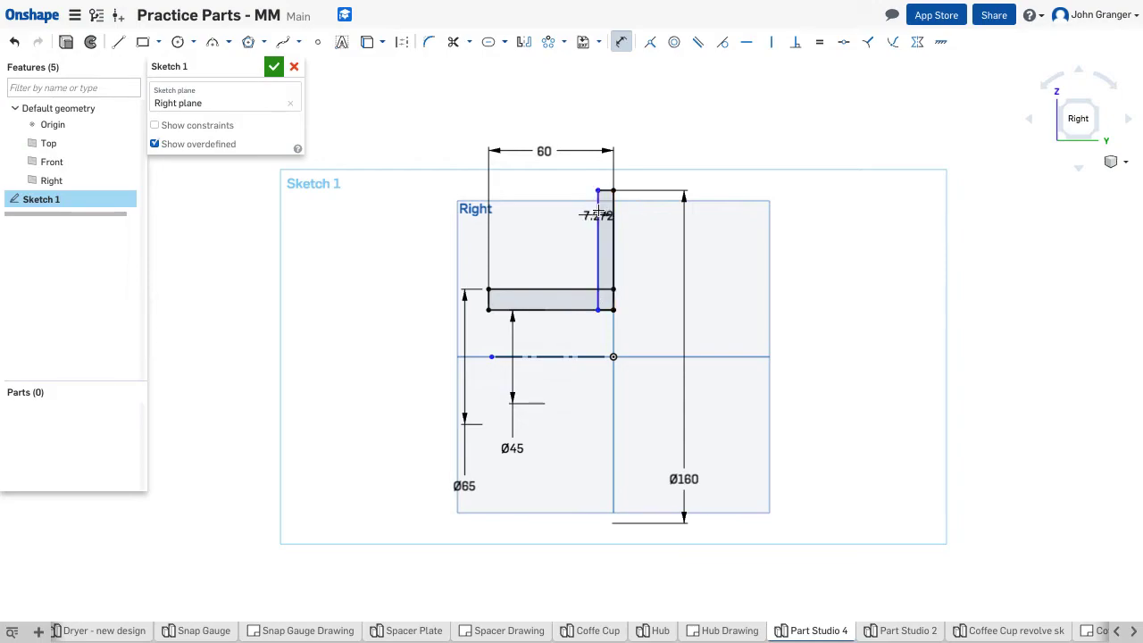
pyautogui.click(571, 172)
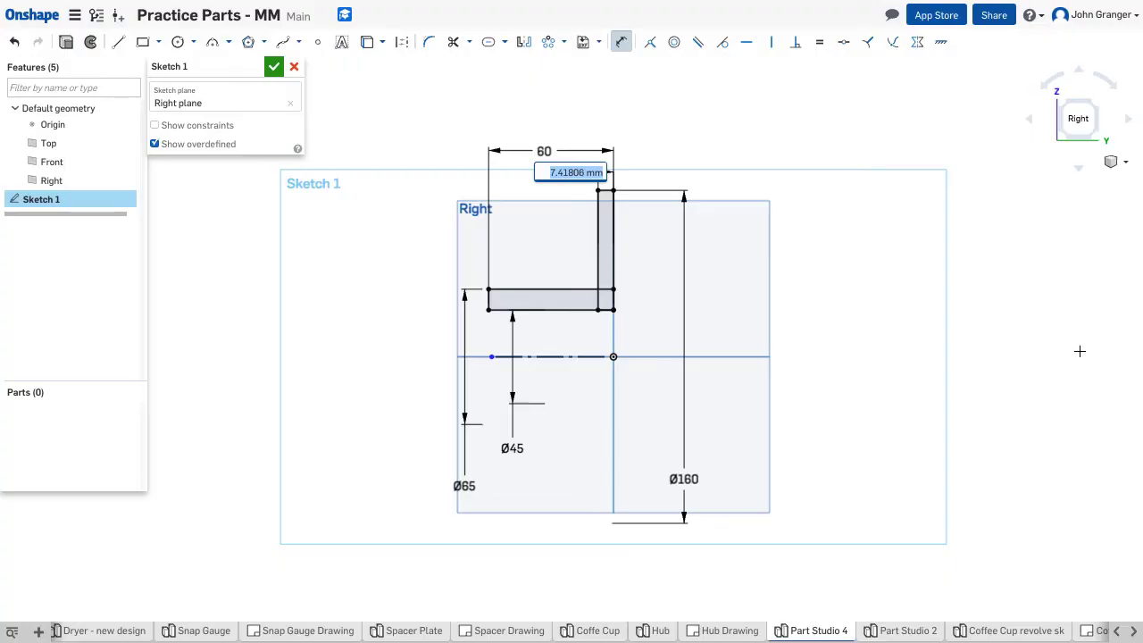
pyautogui.write('10')
pyautogui.press('Return')
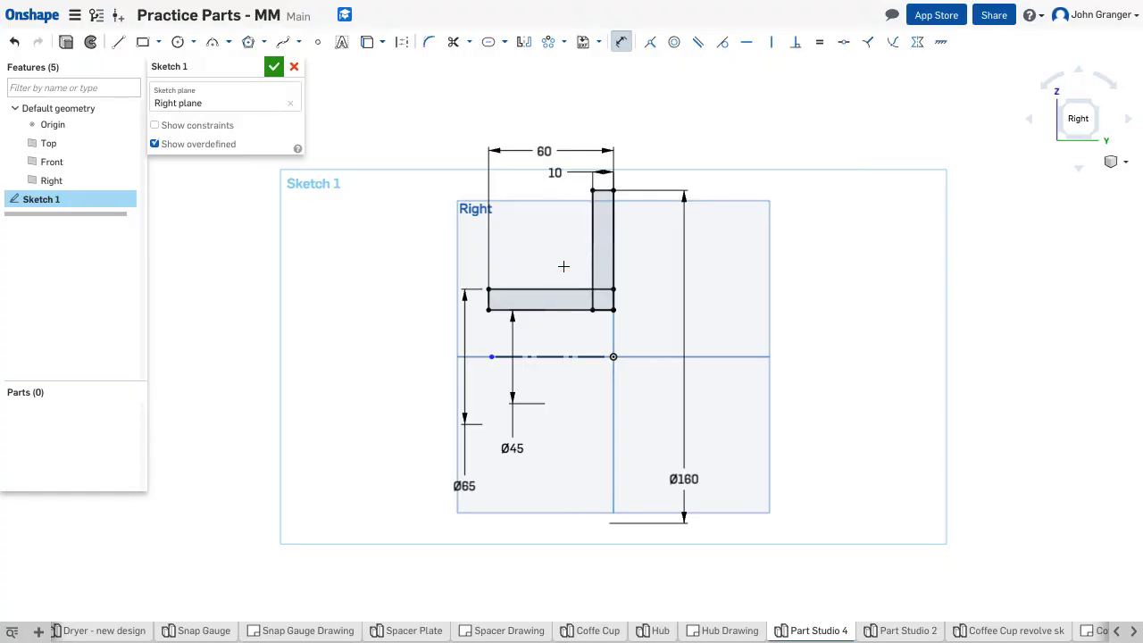
# Draw a diagonal line from the flat leg's top edge to the upright bar's inner edge
pyautogui.click(119, 42)
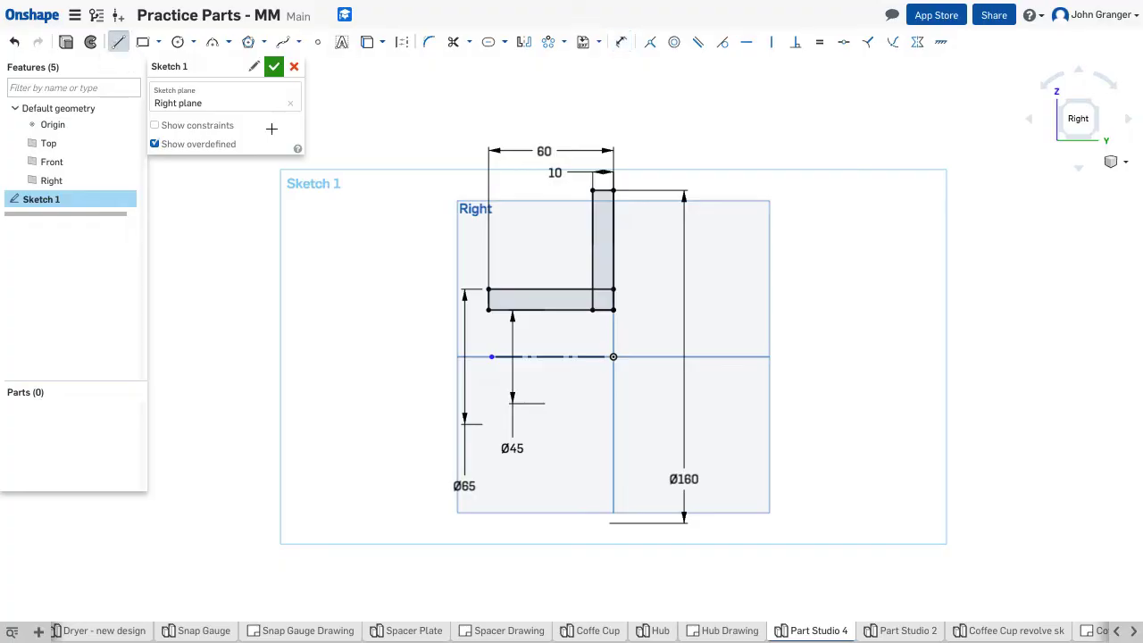
pyautogui.click(521, 289)
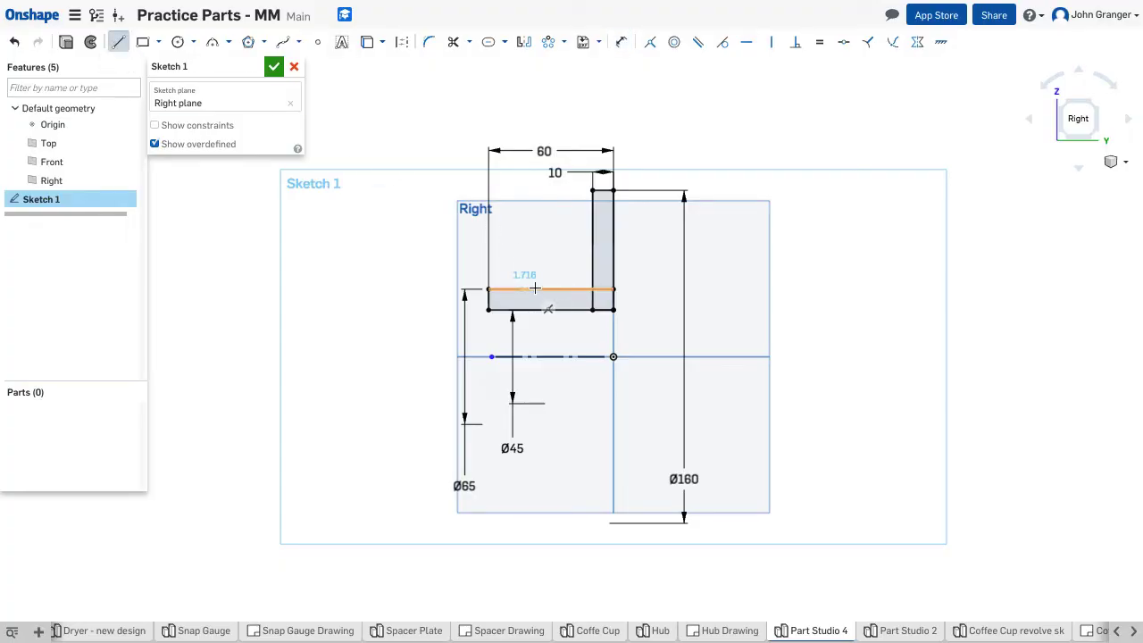
pyautogui.click(591, 234)
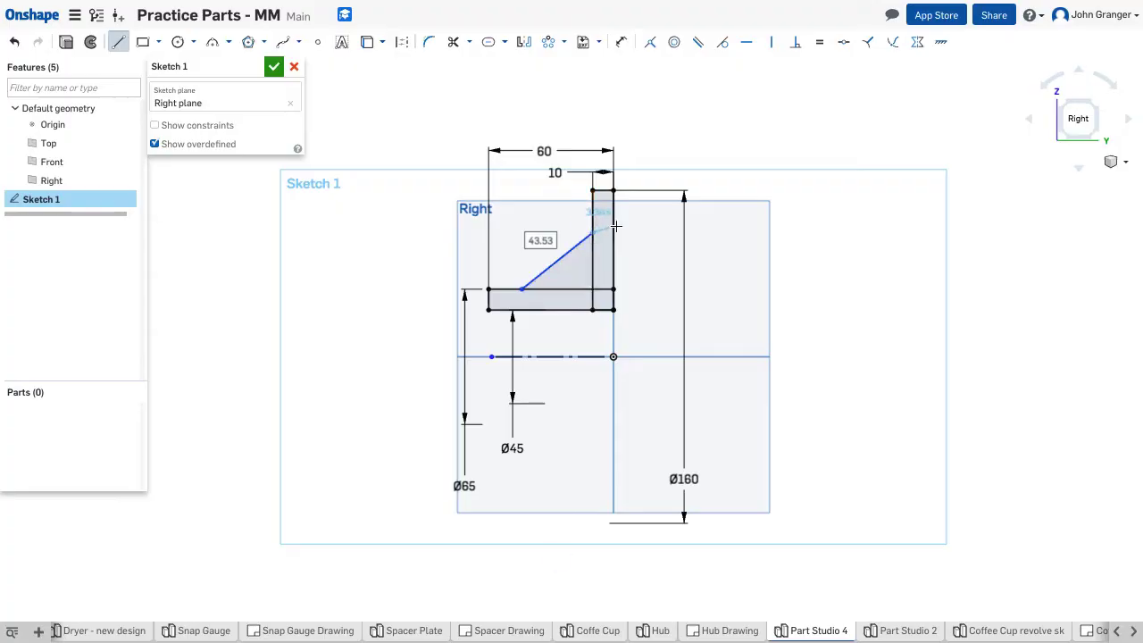
pyautogui.rightClick(300, 225)
pyautogui.click(314, 236)
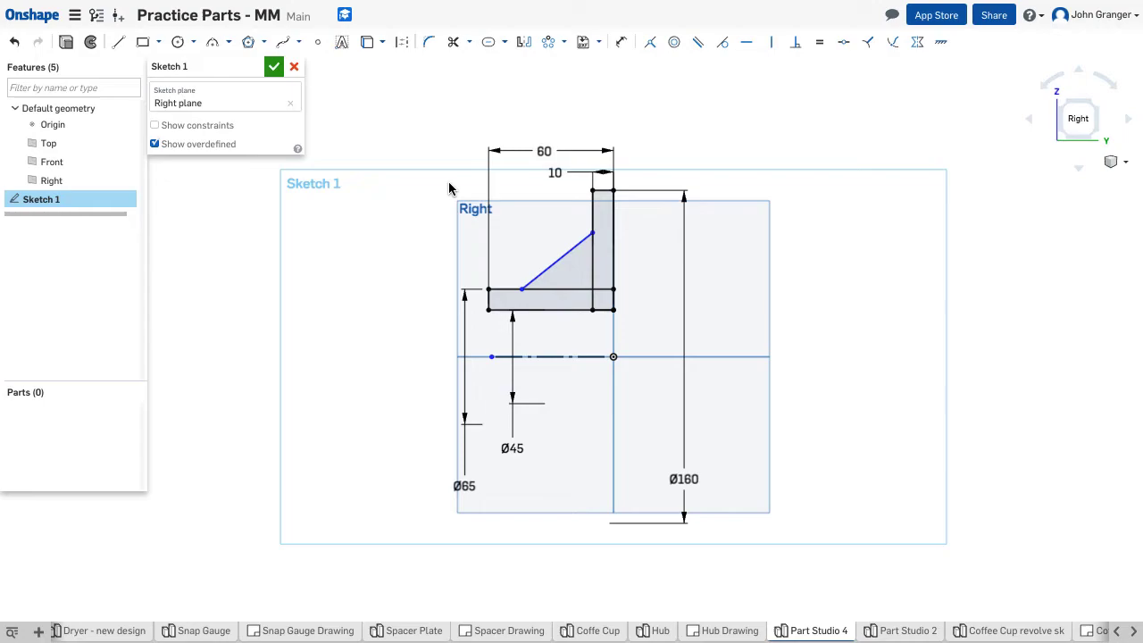
# Dimension the diagonal's upper end at Ø100 about the axis and its lower end 45 from the right edge
pyautogui.click(621, 42)
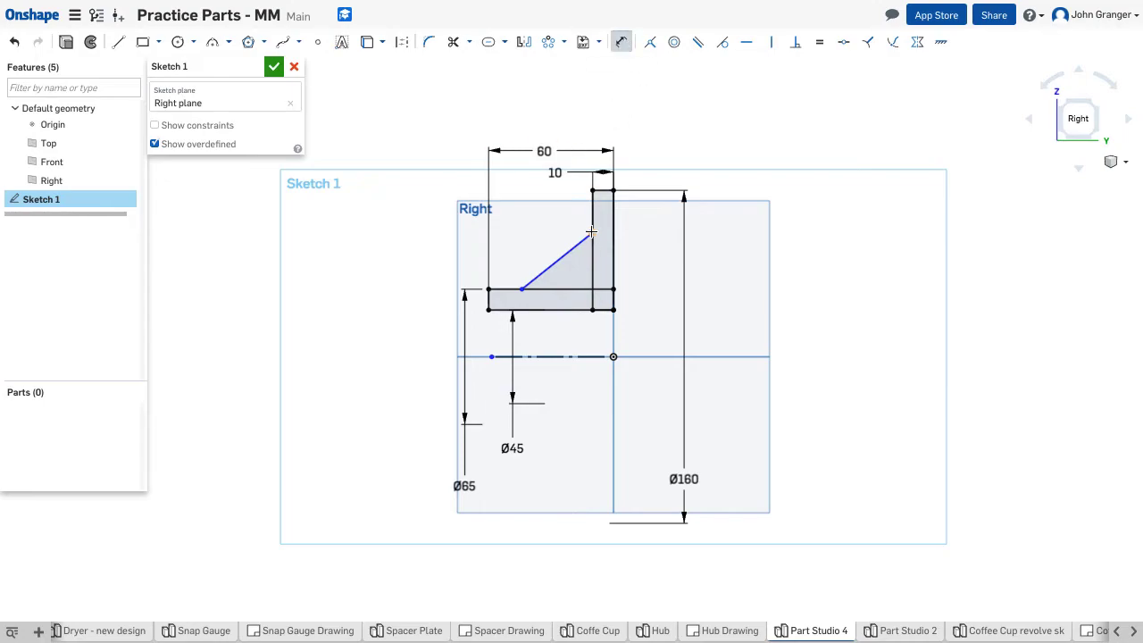
pyautogui.click(566, 358)
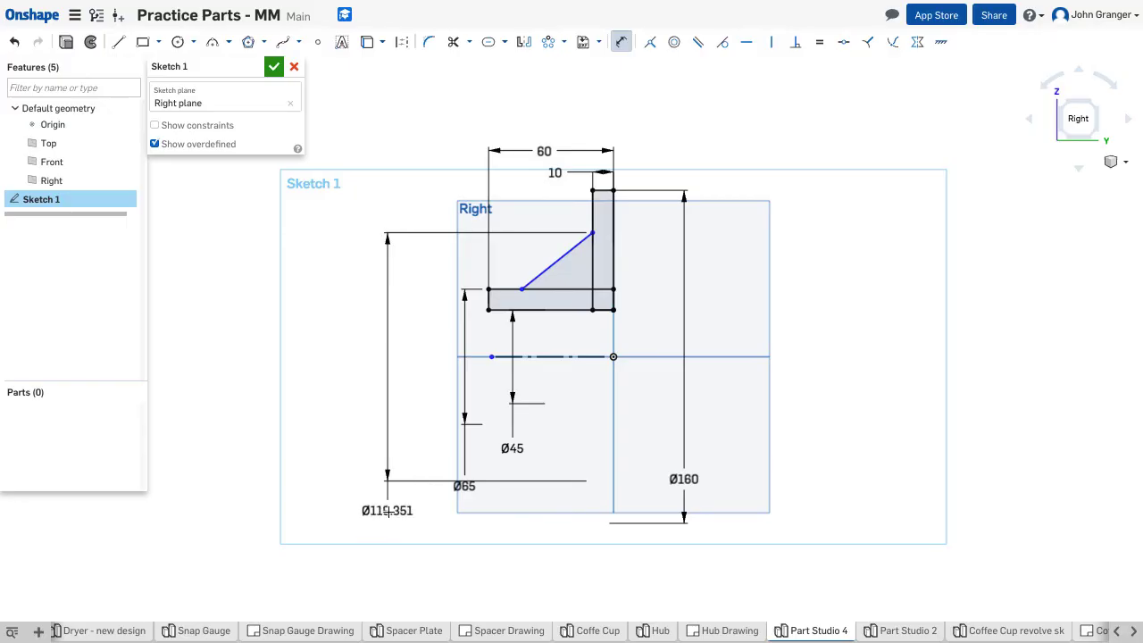
pyautogui.click(394, 510)
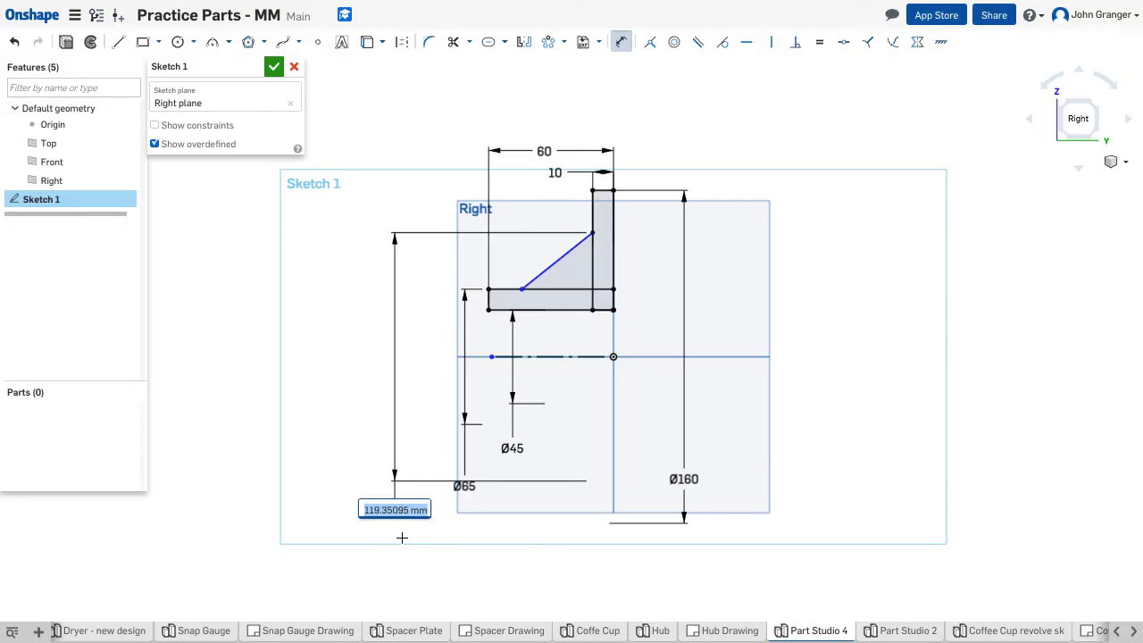
pyautogui.write('100')
pyautogui.press('Return')
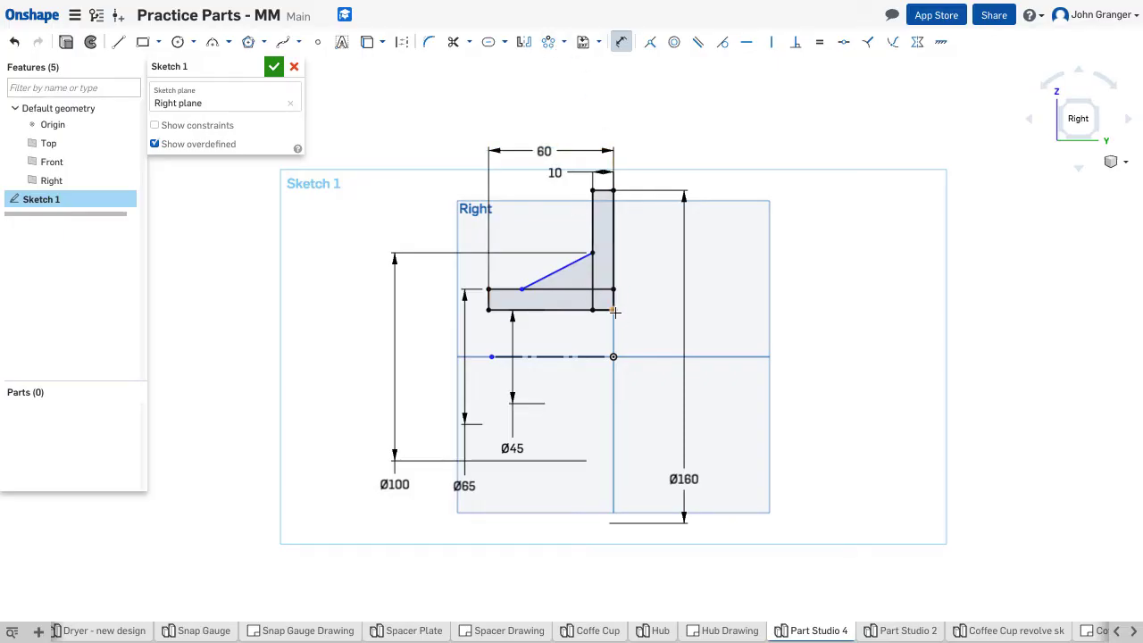
pyautogui.click(613, 265)
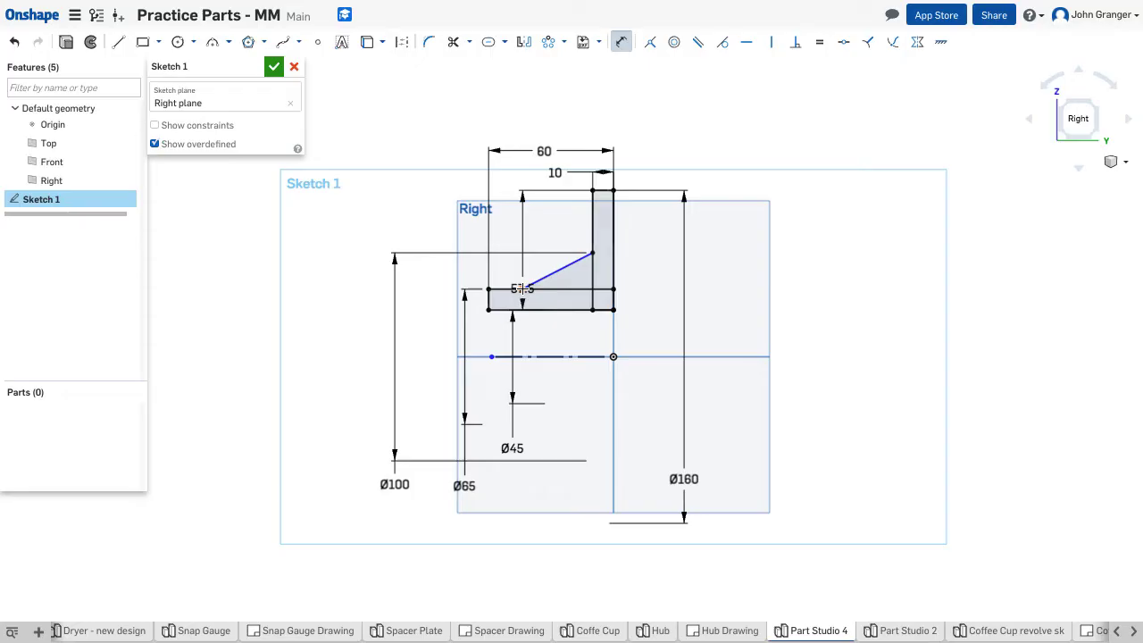
pyautogui.click(522, 288)
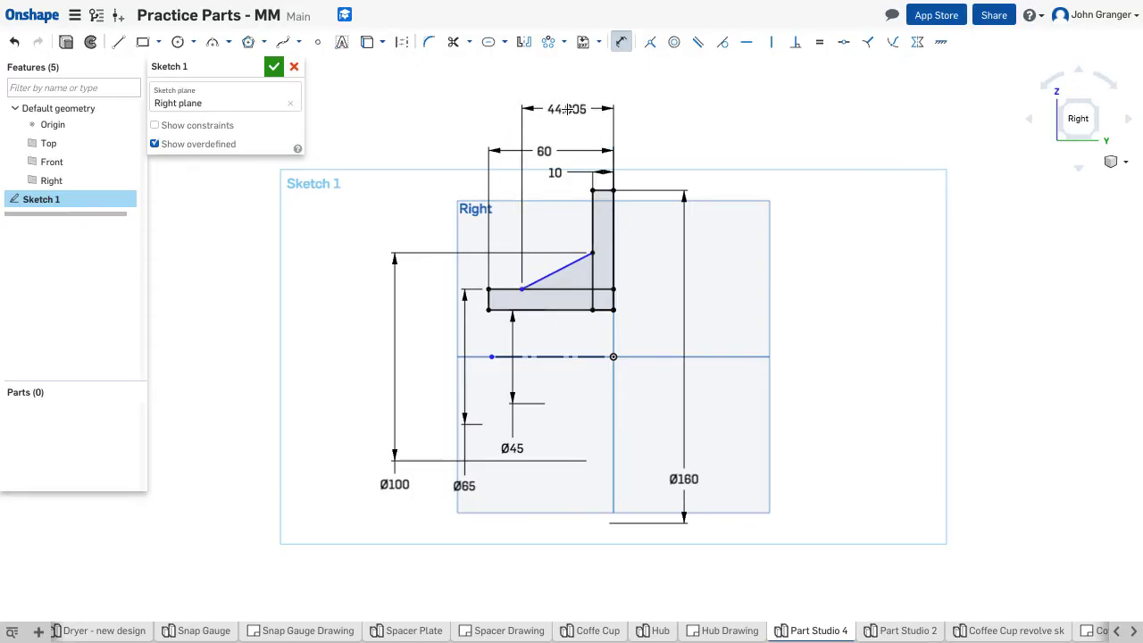
pyautogui.click(562, 103)
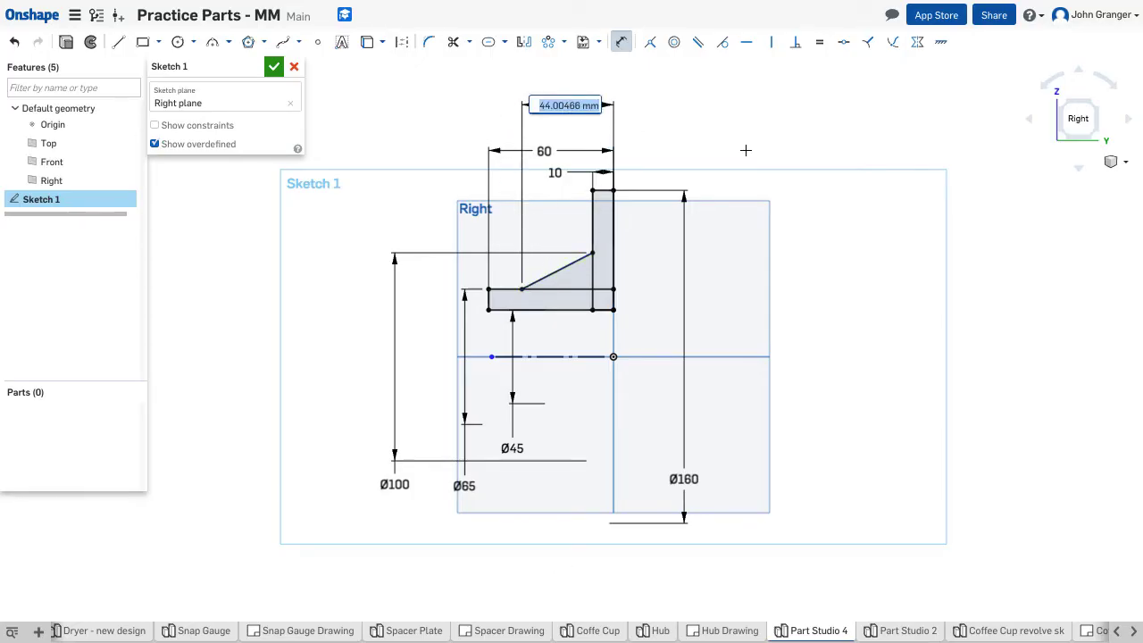
pyautogui.write('4')
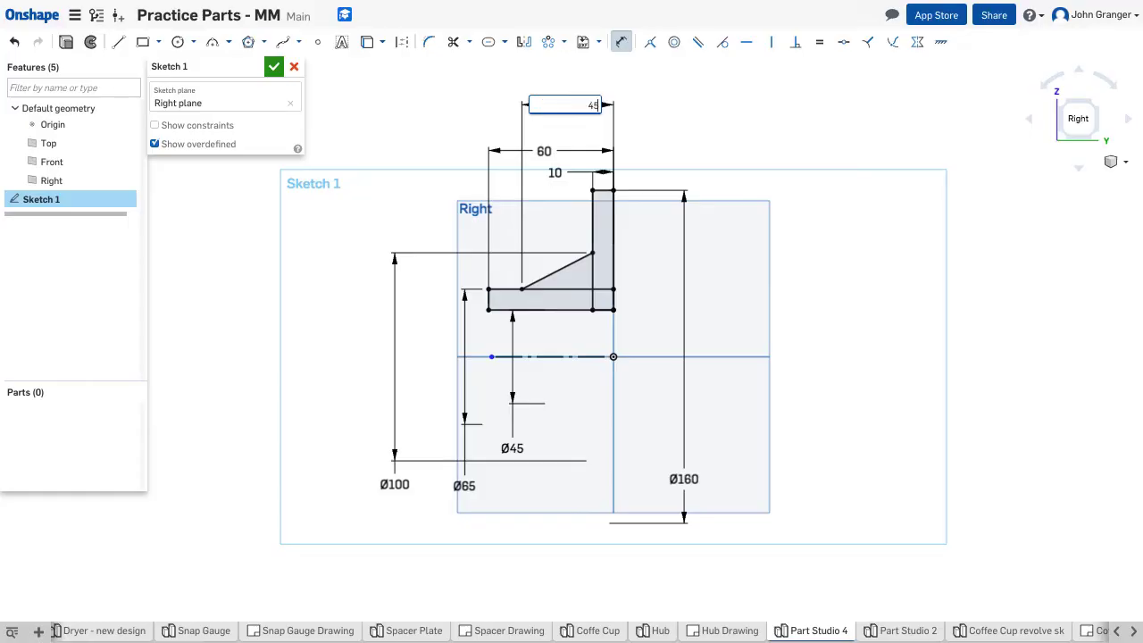
pyautogui.write('5')
pyautogui.press('Return')
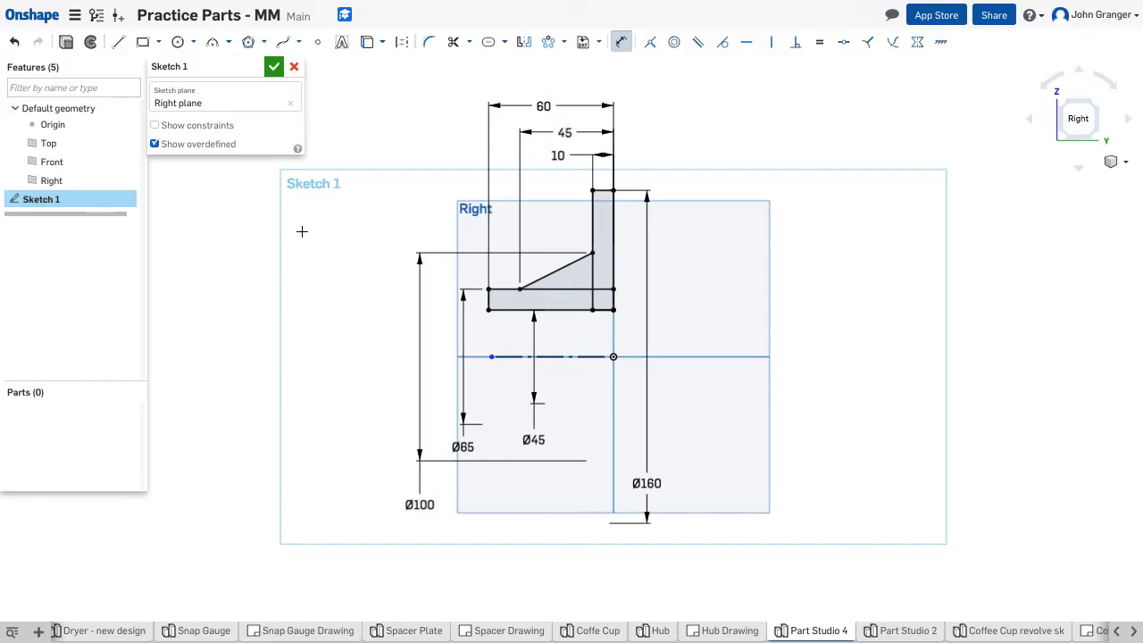
# Close Sketch 1 and switch to an isometric view
pyautogui.click(273, 67)
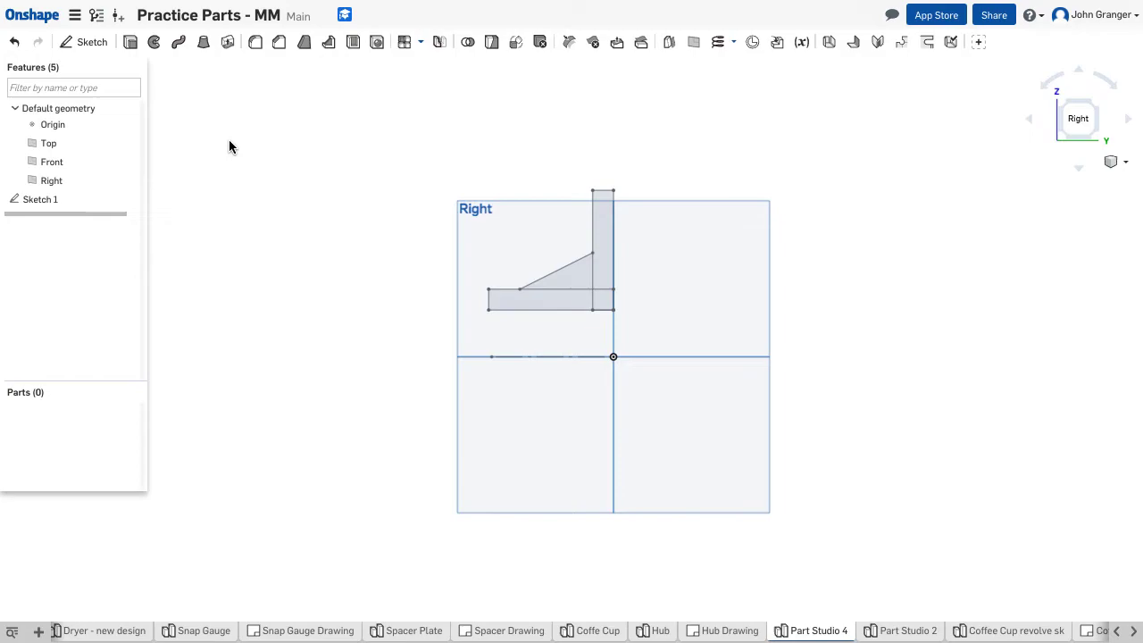
pyautogui.rightClick(243, 163)
pyautogui.click(283, 221)
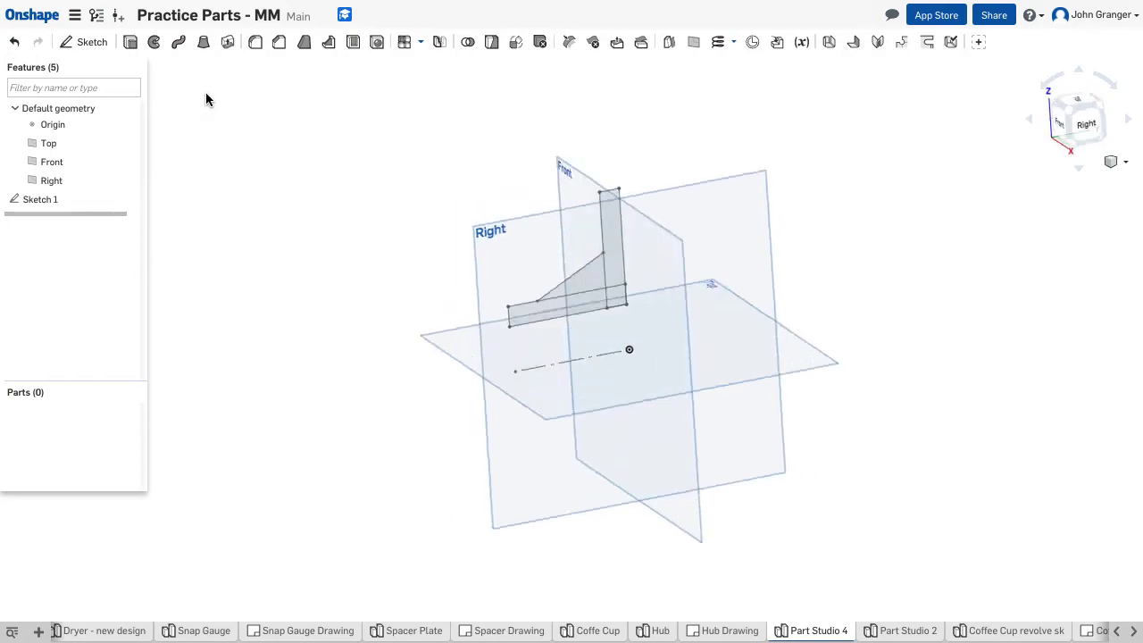
# Revolve all four sketch regions a full turn about the dashed centreline to form Part 1
pyautogui.click(156, 44)
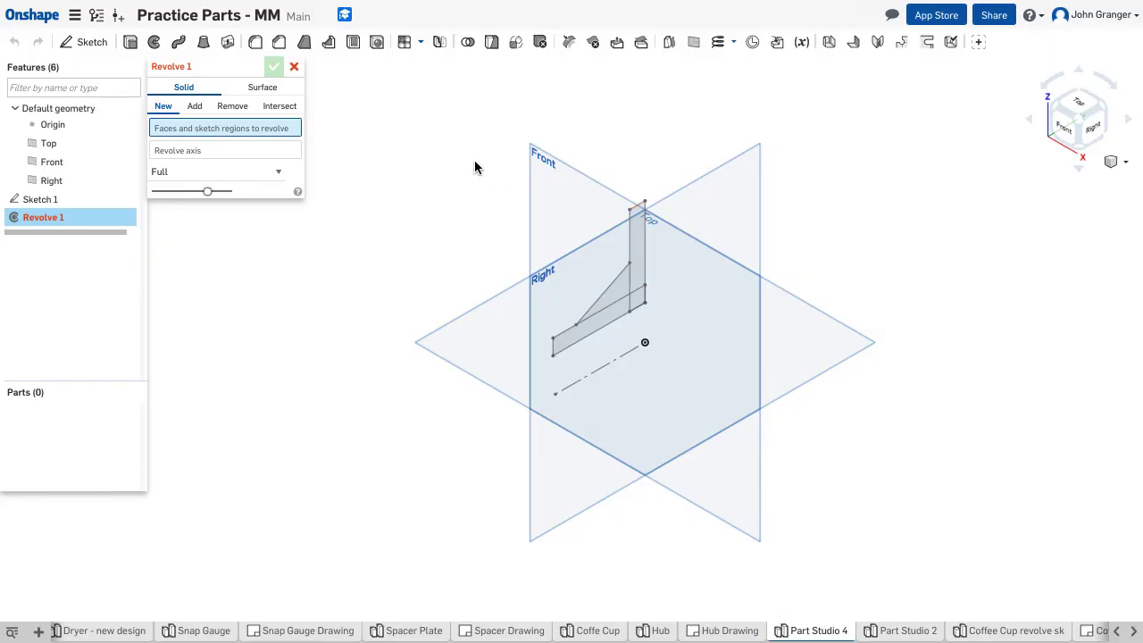
pyautogui.moveTo(456, 167)
pyautogui.mouseDown()
pyautogui.moveTo(704, 332)
pyautogui.moveTo(802, 421)
pyautogui.mouseUp()
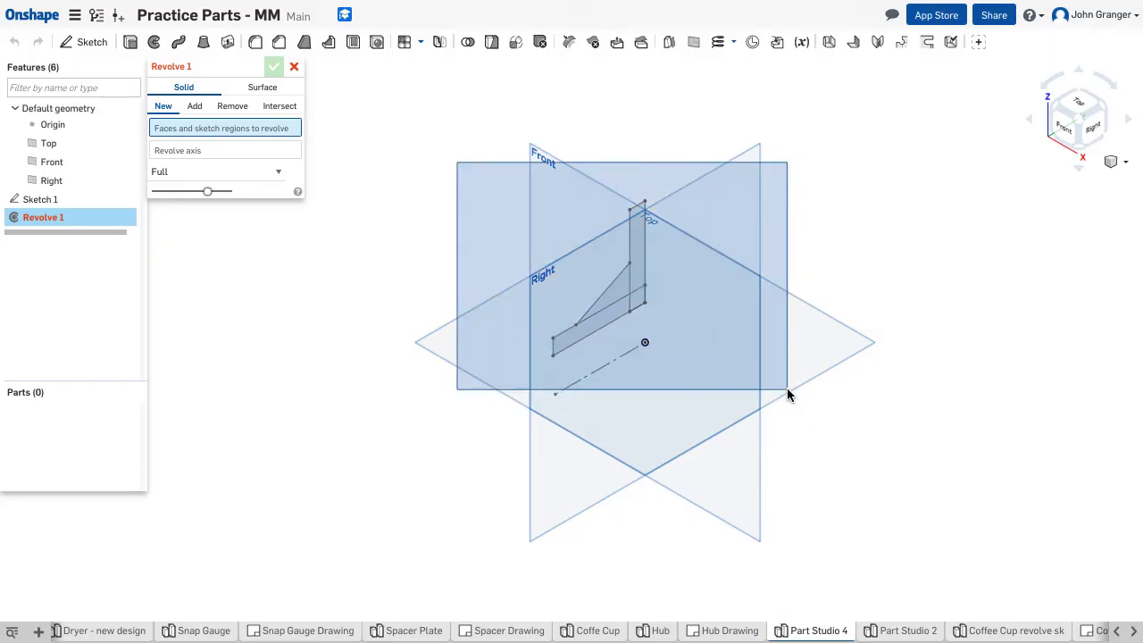
pyautogui.moveTo(787, 394); pyautogui.dragTo(777, 354)
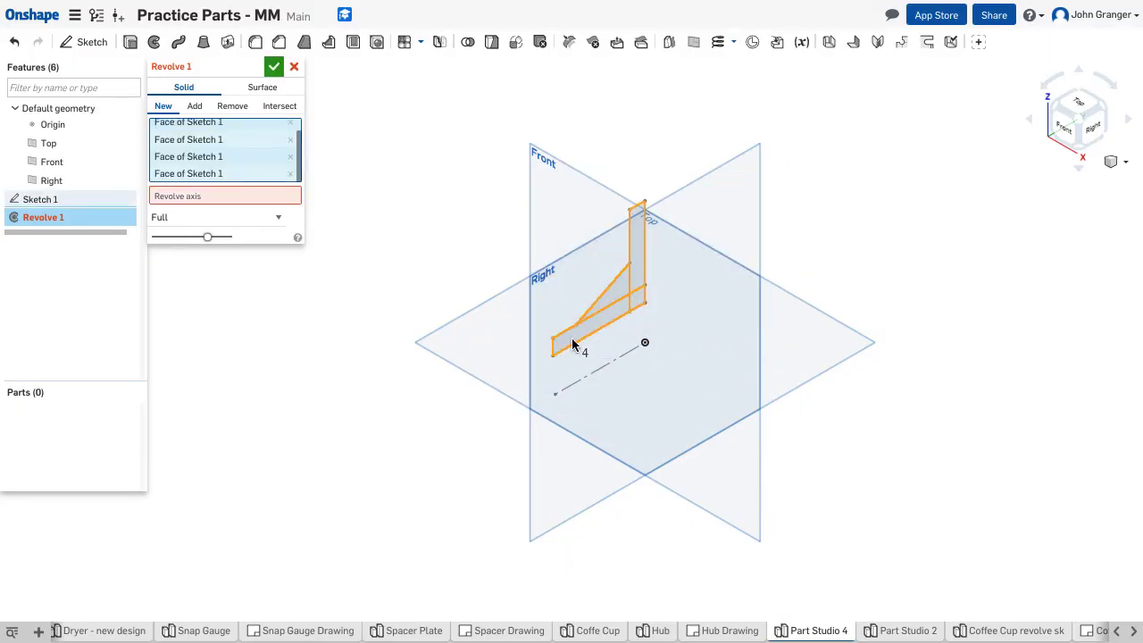
pyautogui.click(283, 197)
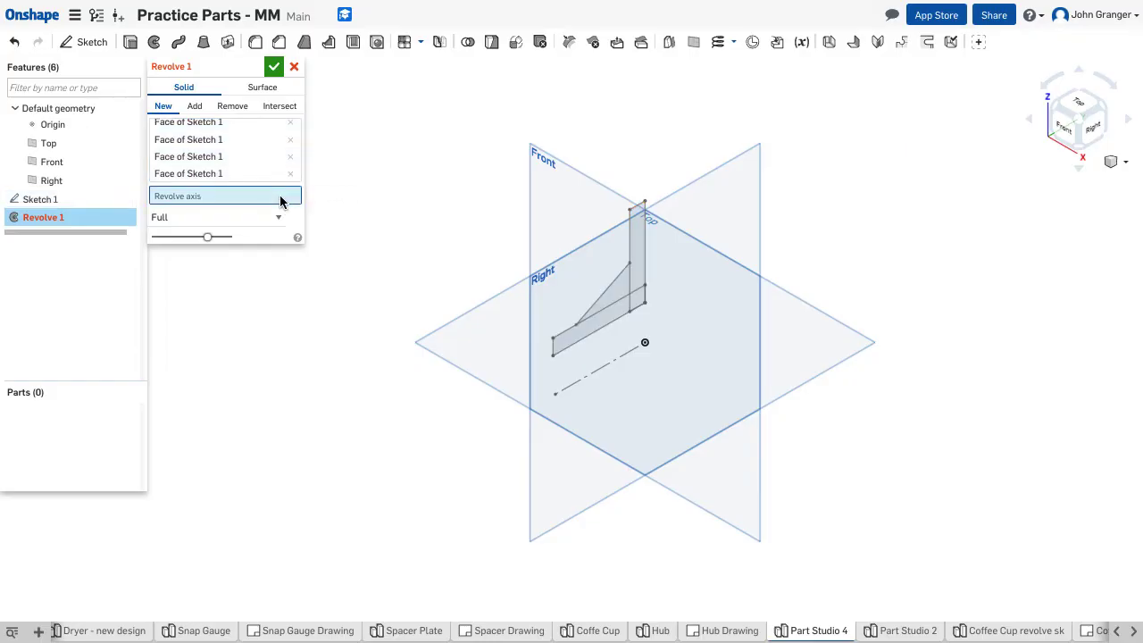
pyautogui.click(581, 380)
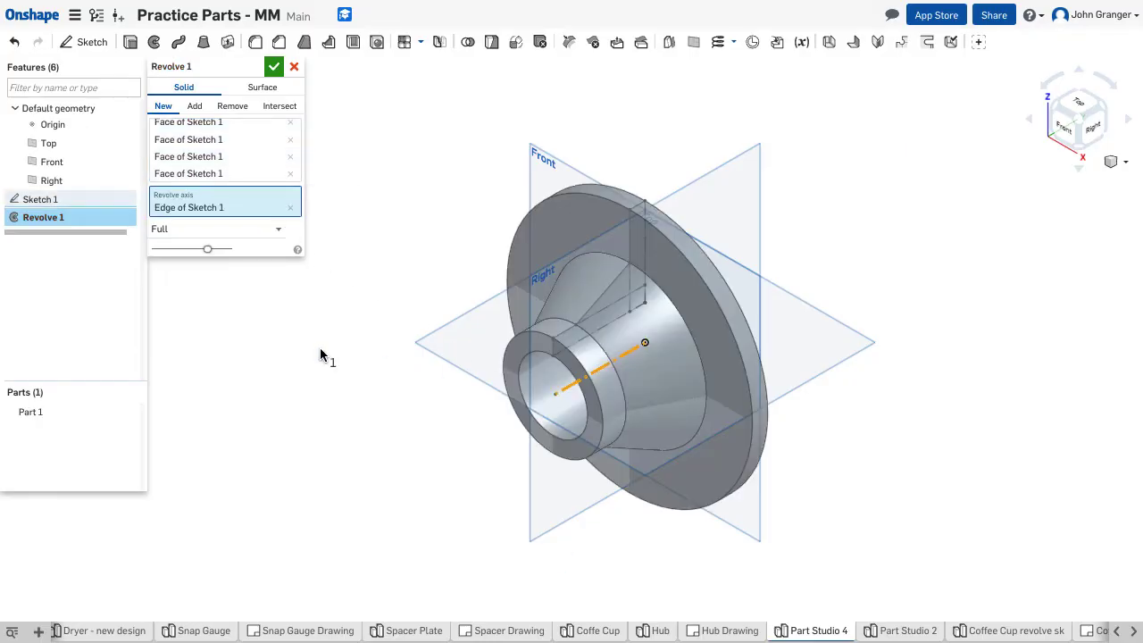
pyautogui.moveTo(322, 355); pyautogui.dragTo(365, 376, button='right')
# Accept the revolve feature and return the view to isometric
pyautogui.click(274, 67)
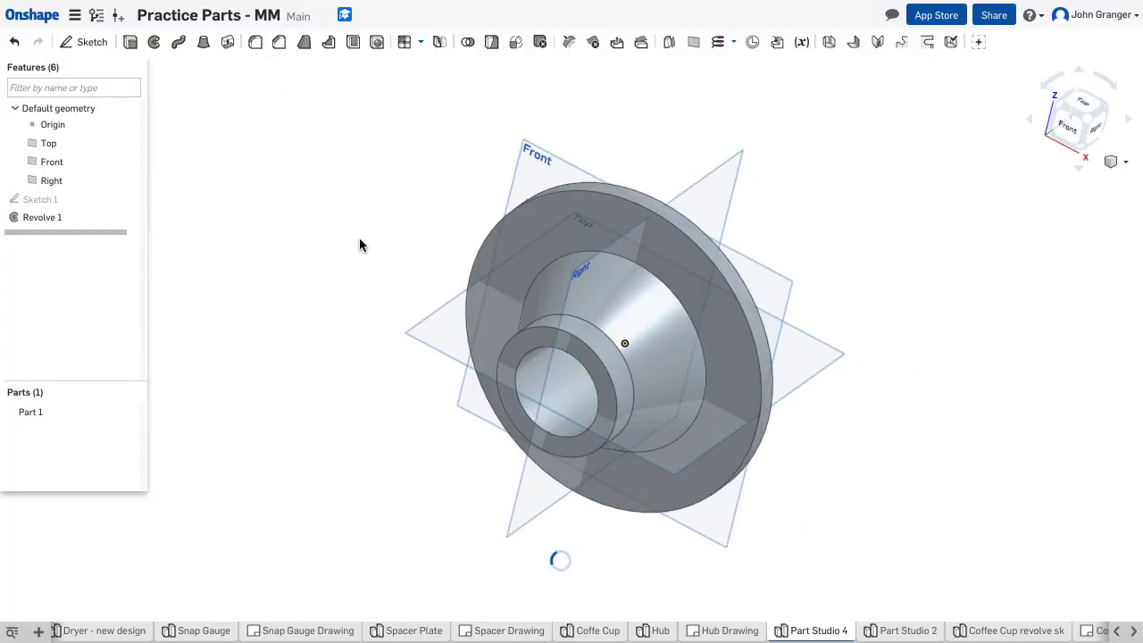
pyautogui.rightClick(311, 270)
pyautogui.click(330, 327)
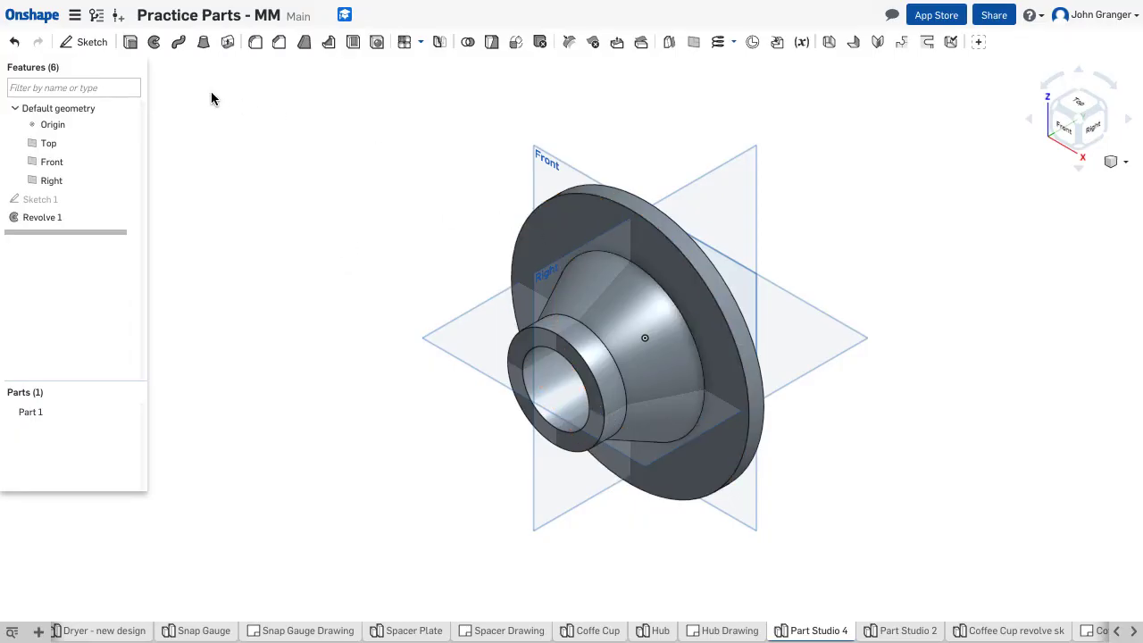
# Start Sketch 2 on the hub's front face and view it normal to the sketch plane
pyautogui.click(90, 43)
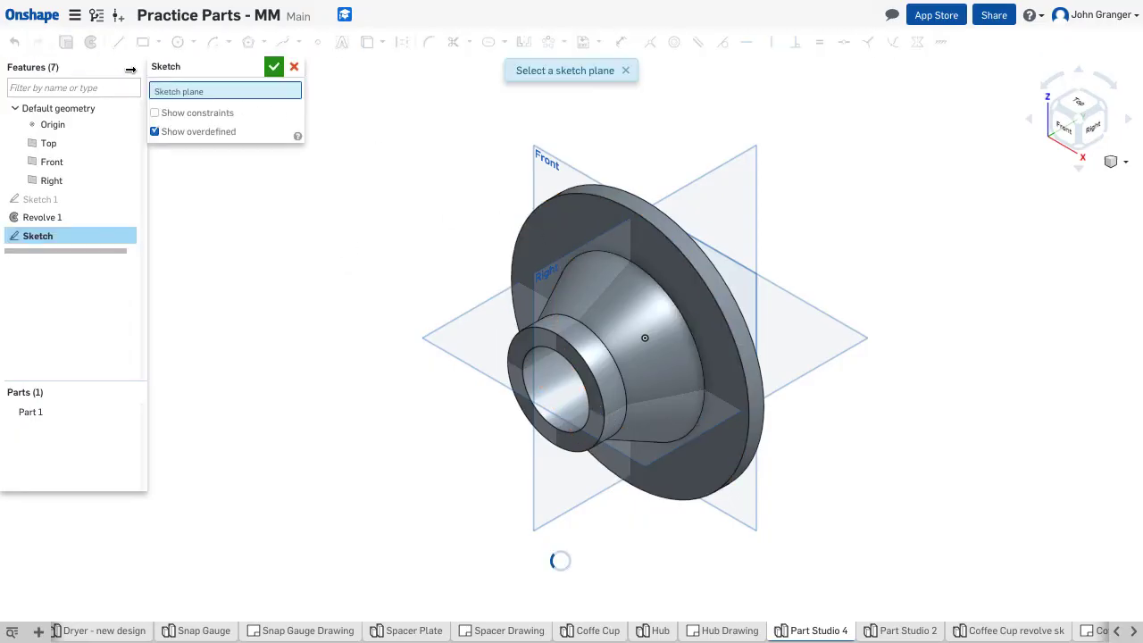
pyautogui.click(576, 225)
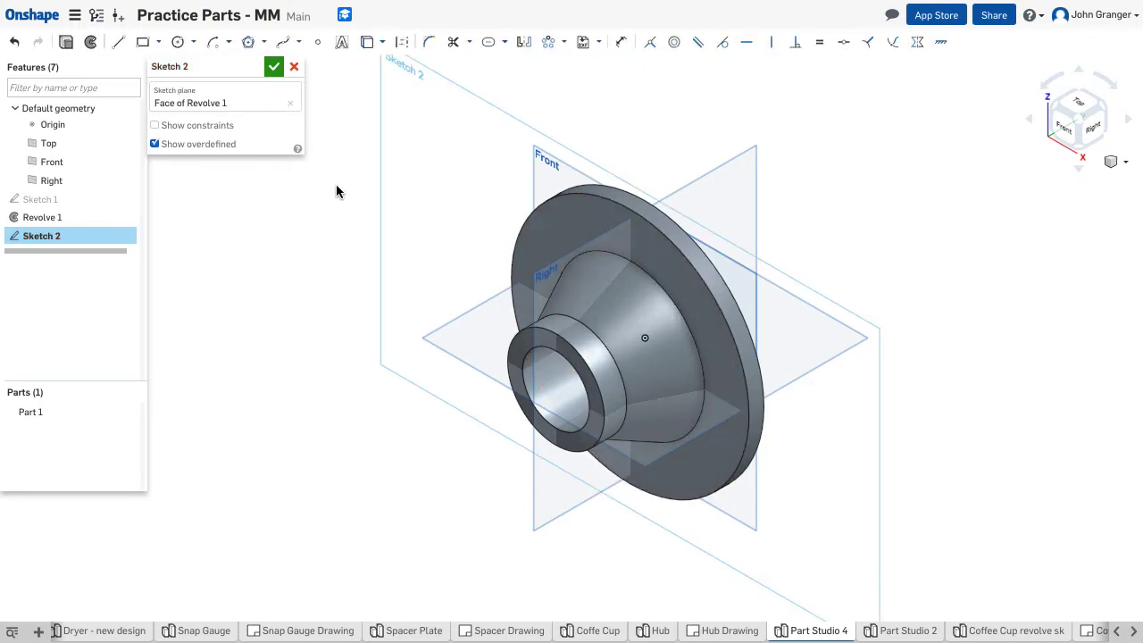
pyautogui.rightClick(292, 187)
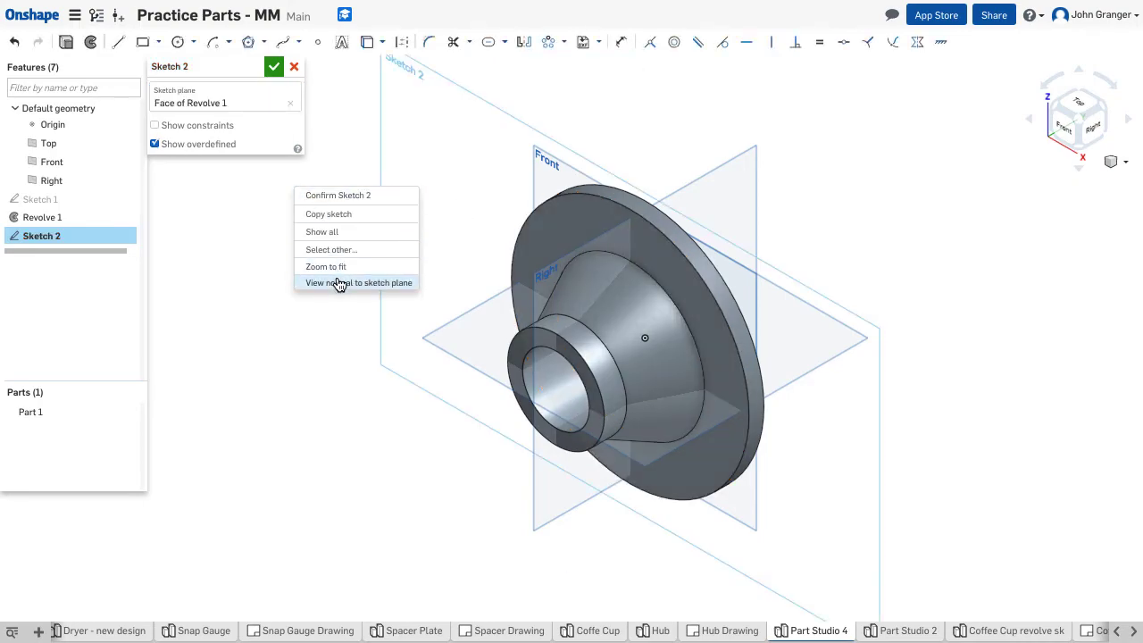
pyautogui.click(338, 283)
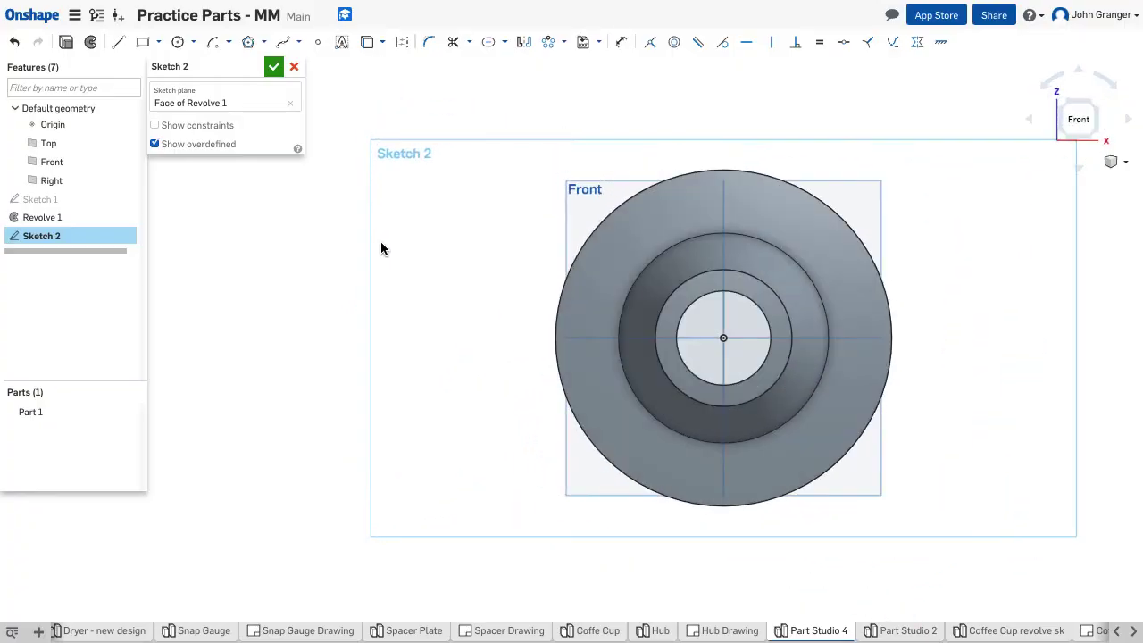
# Draw a construction line from the hub centre onto the flange and set its length to 128/2 (64)
pyautogui.click(119, 42)
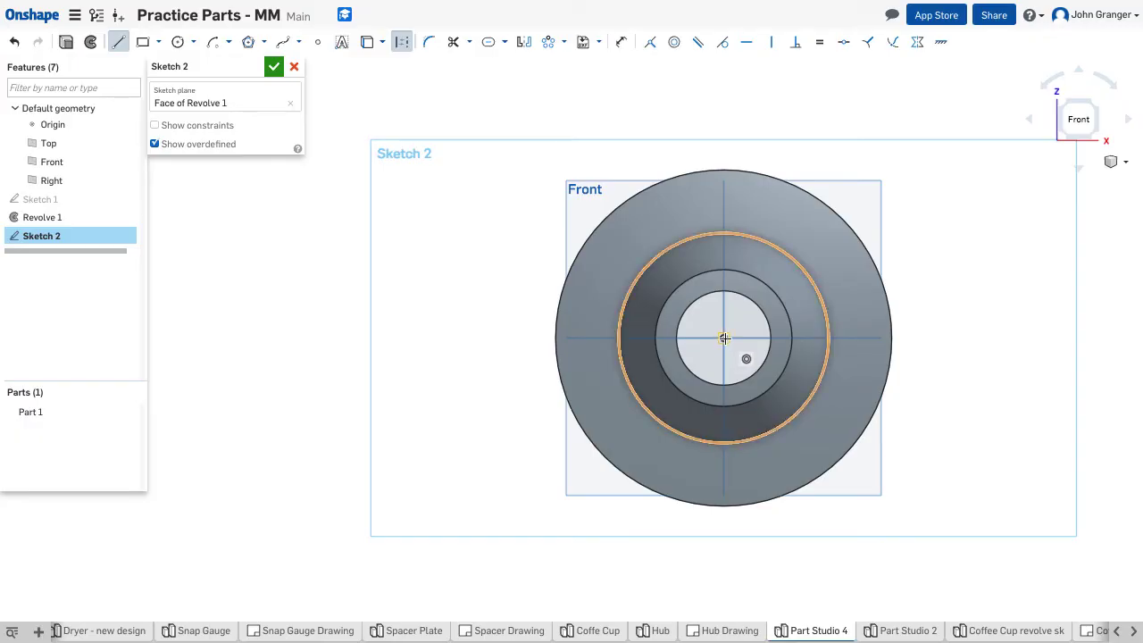
pyautogui.click(724, 337)
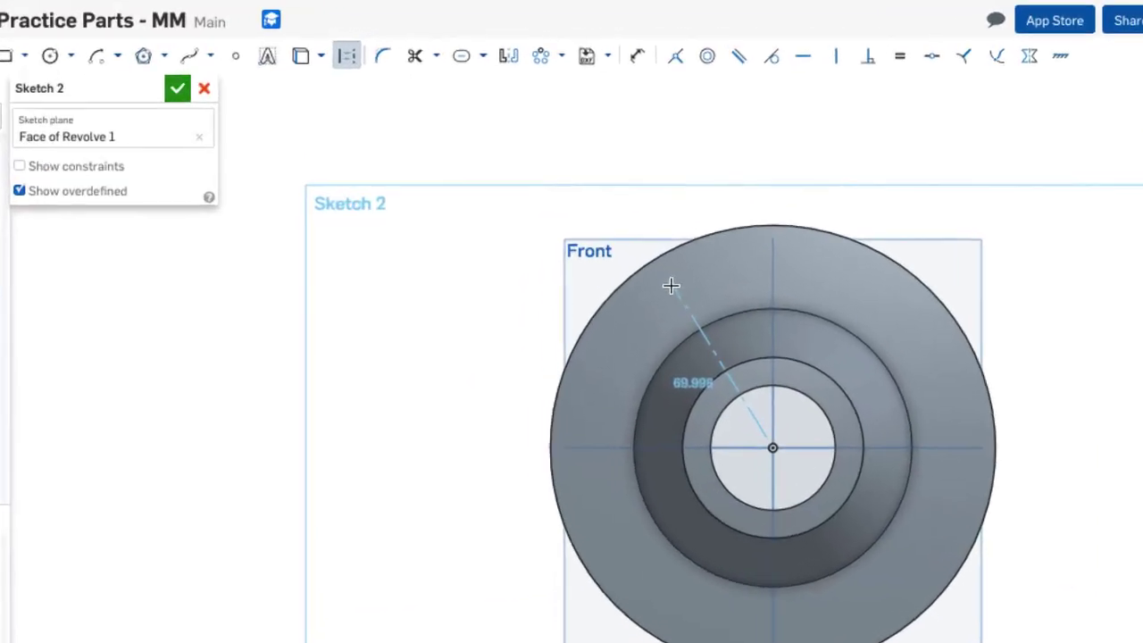
pyautogui.click(673, 289)
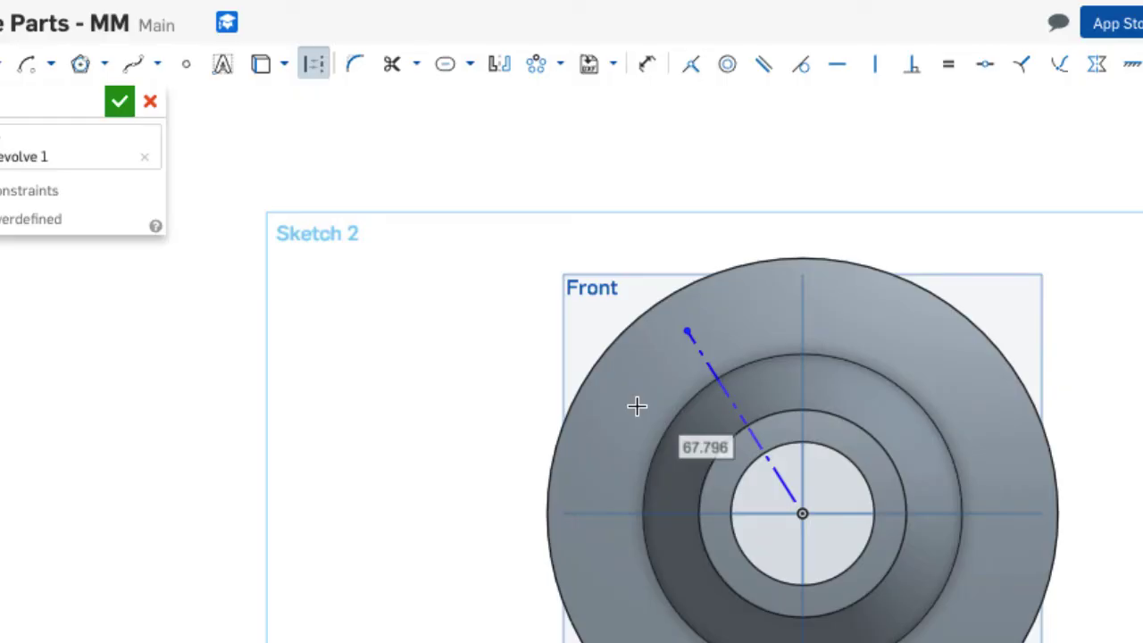
pyautogui.doubleClick(705, 446)
pyautogui.write('128')
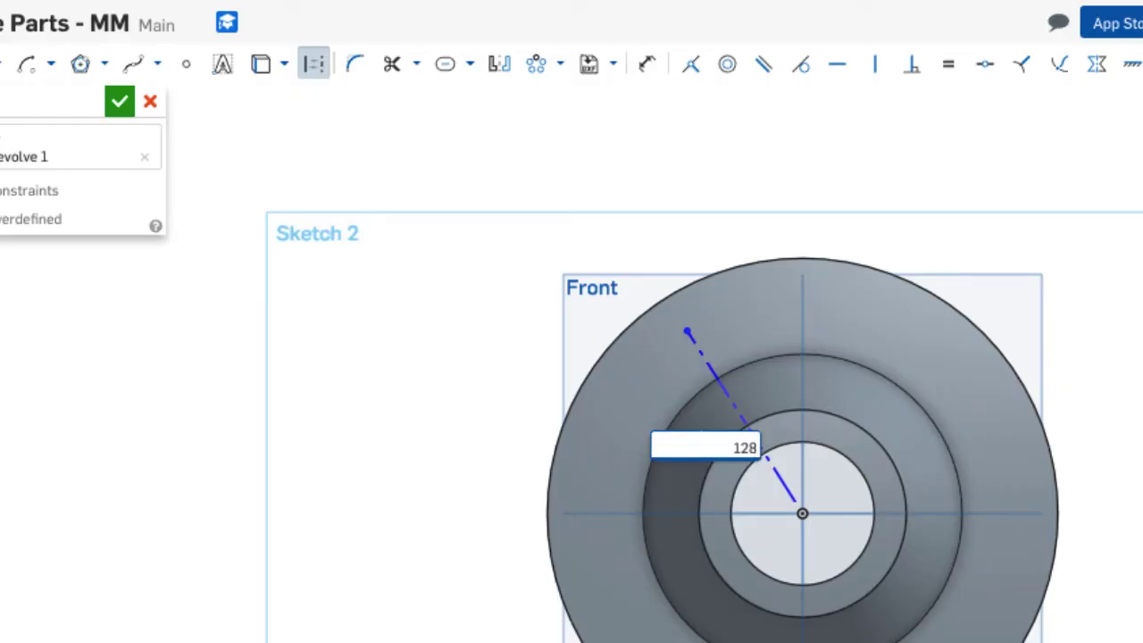
pyautogui.write('/2')
pyautogui.press('Return')
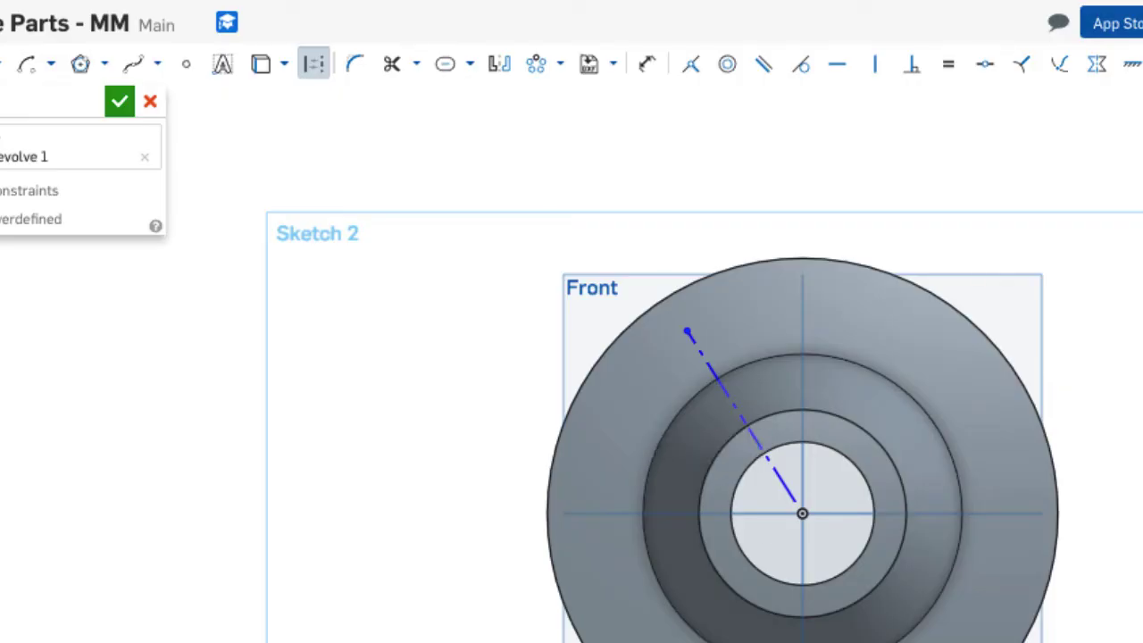
# Draw a second construction line from the hub centre to the upper right flange
pyautogui.click(803, 514)
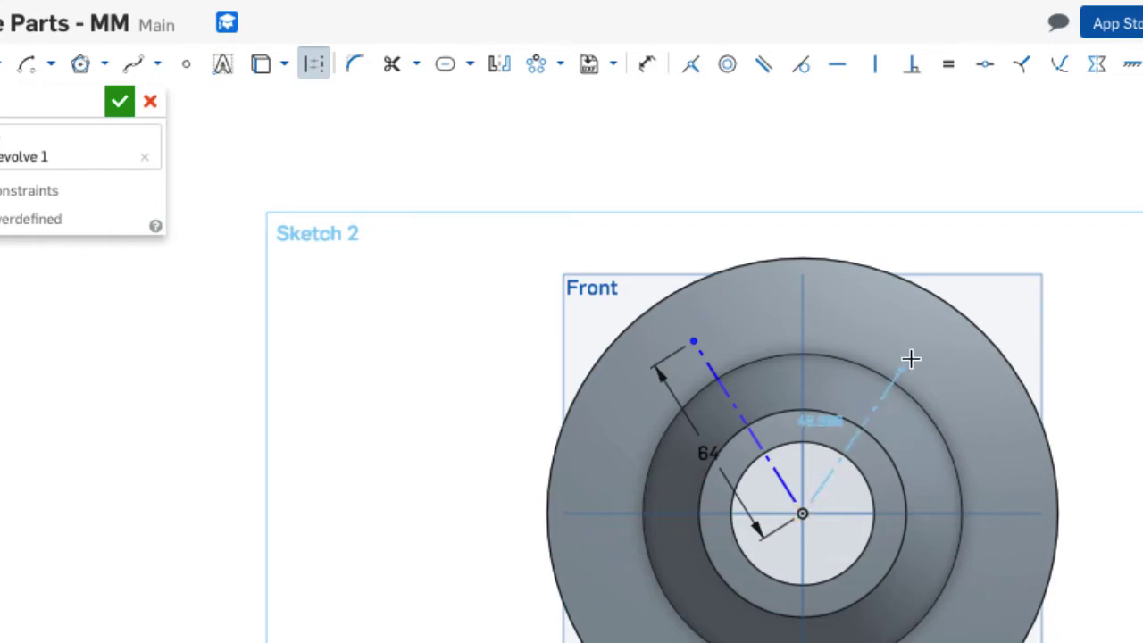
pyautogui.click(922, 307)
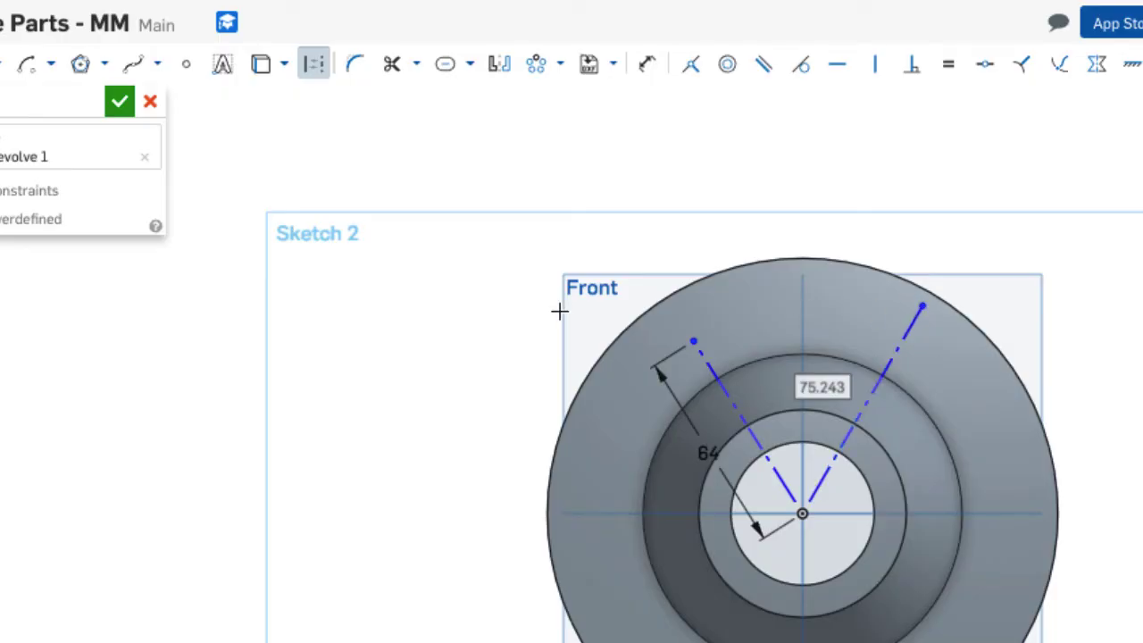
pyautogui.click(646, 70)
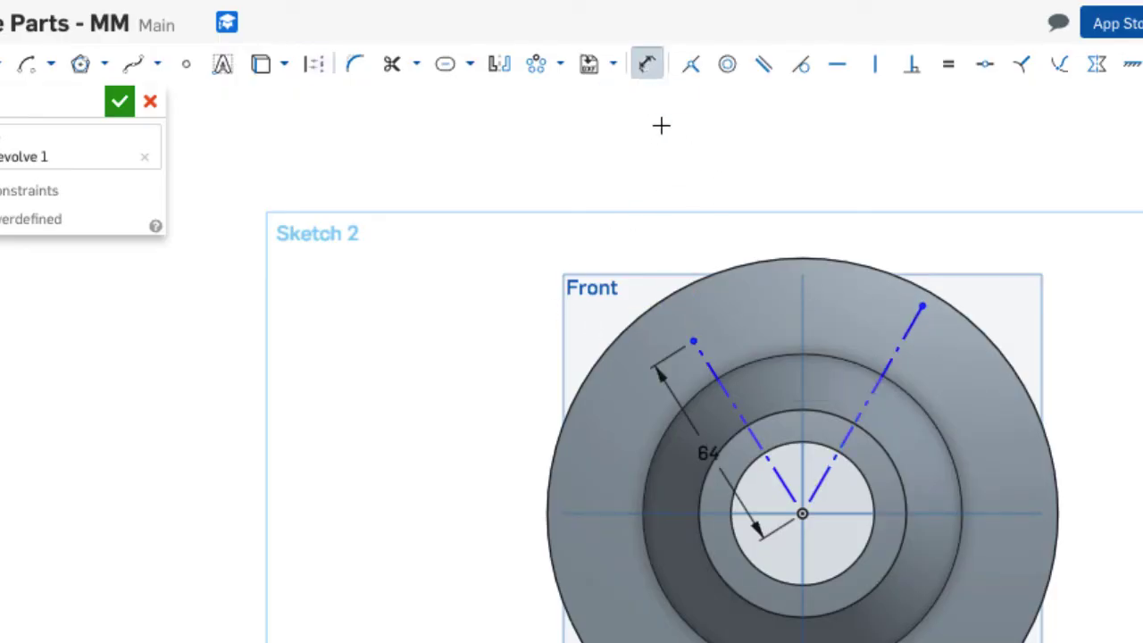
# Dimension the left construction line at 30° from the vertical axis
pyautogui.click(734, 406)
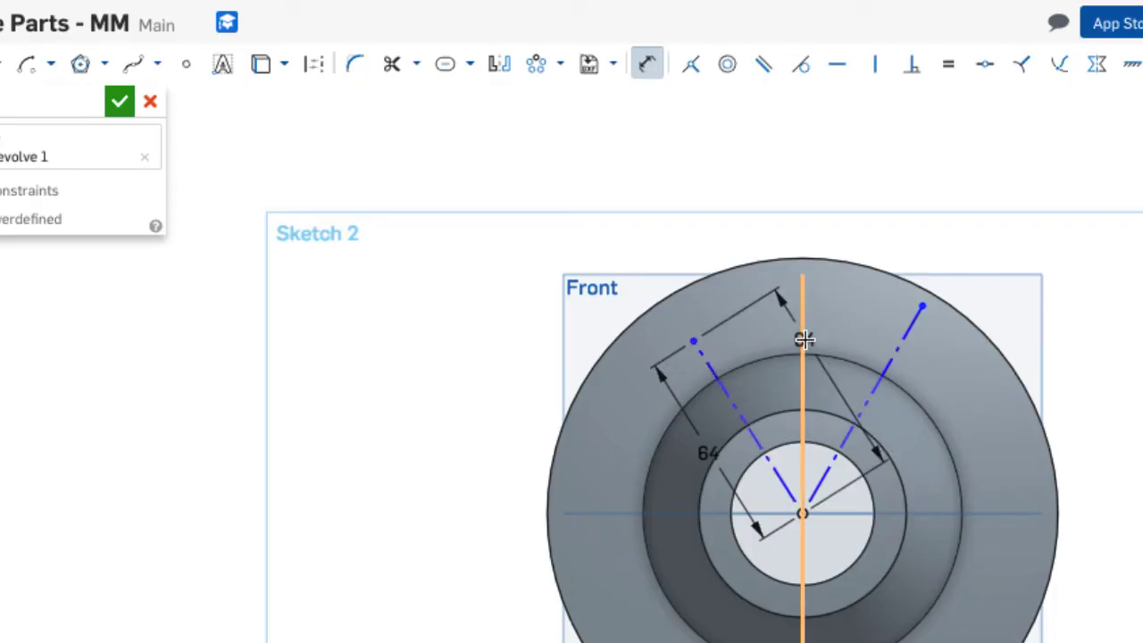
pyautogui.click(804, 338)
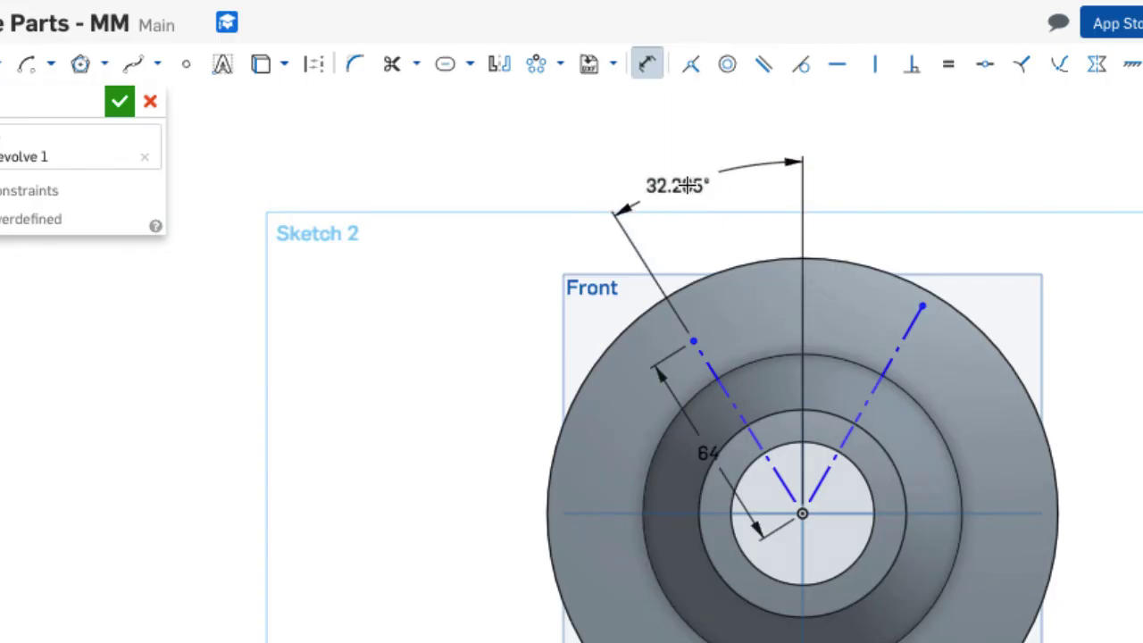
pyautogui.click(699, 179)
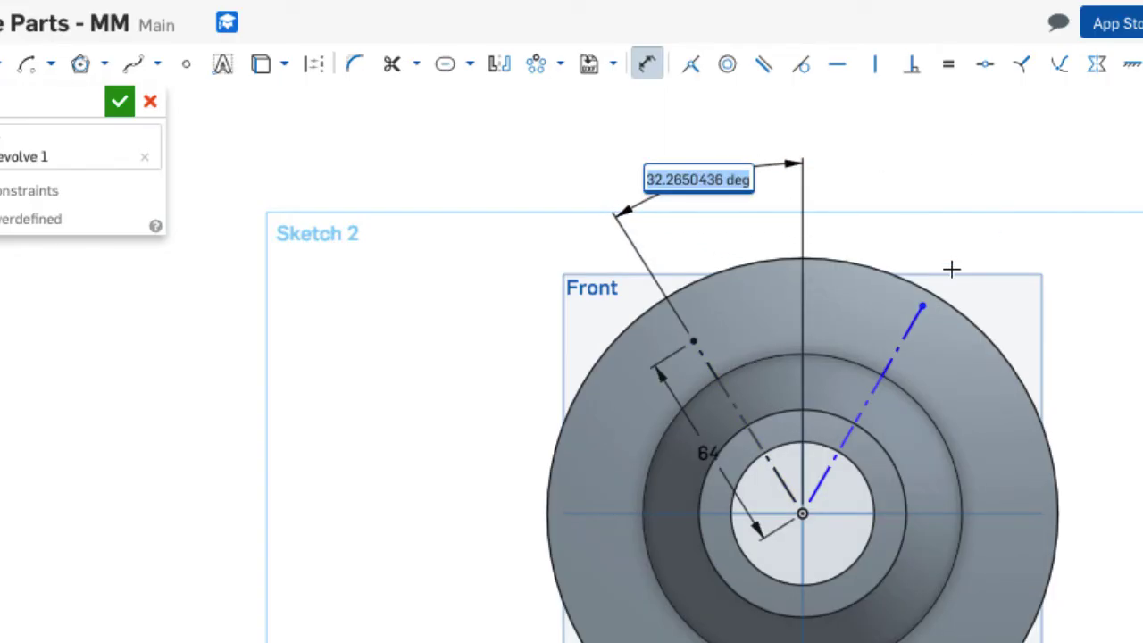
pyautogui.write('30')
pyautogui.press('Return')
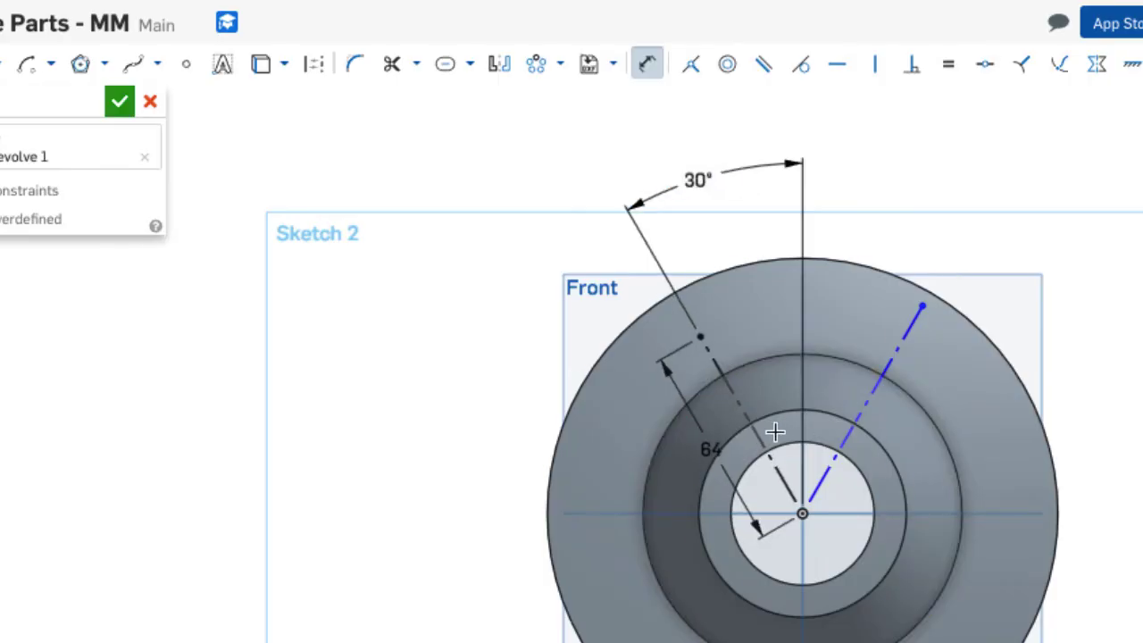
# Dimension the angle between the two construction lines to 60°
pyautogui.click(737, 410)
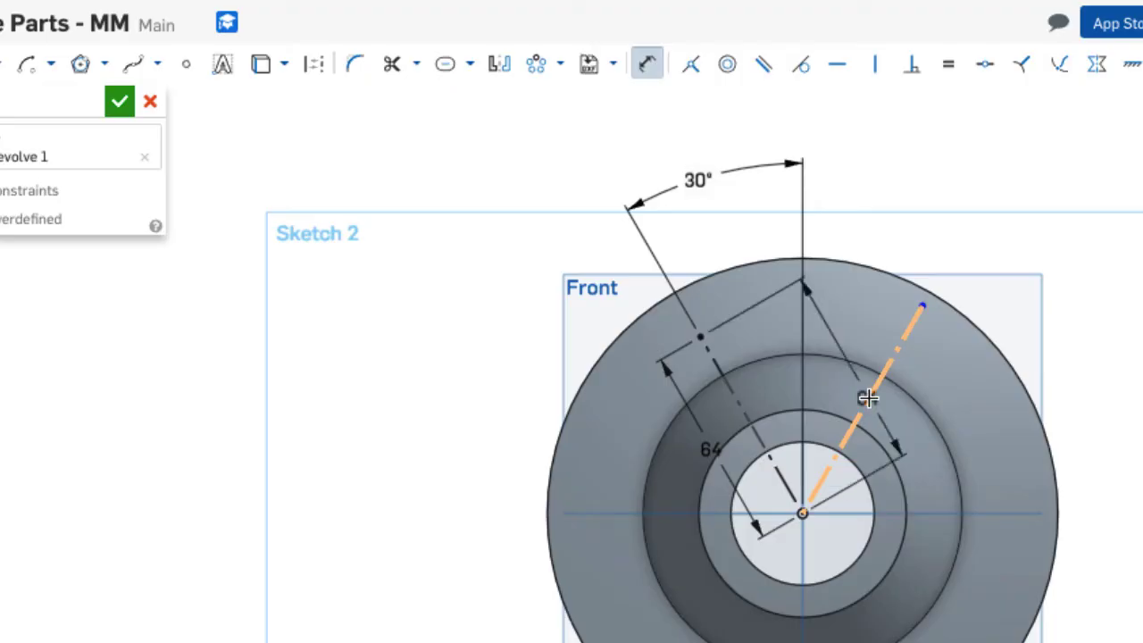
pyautogui.click(897, 353)
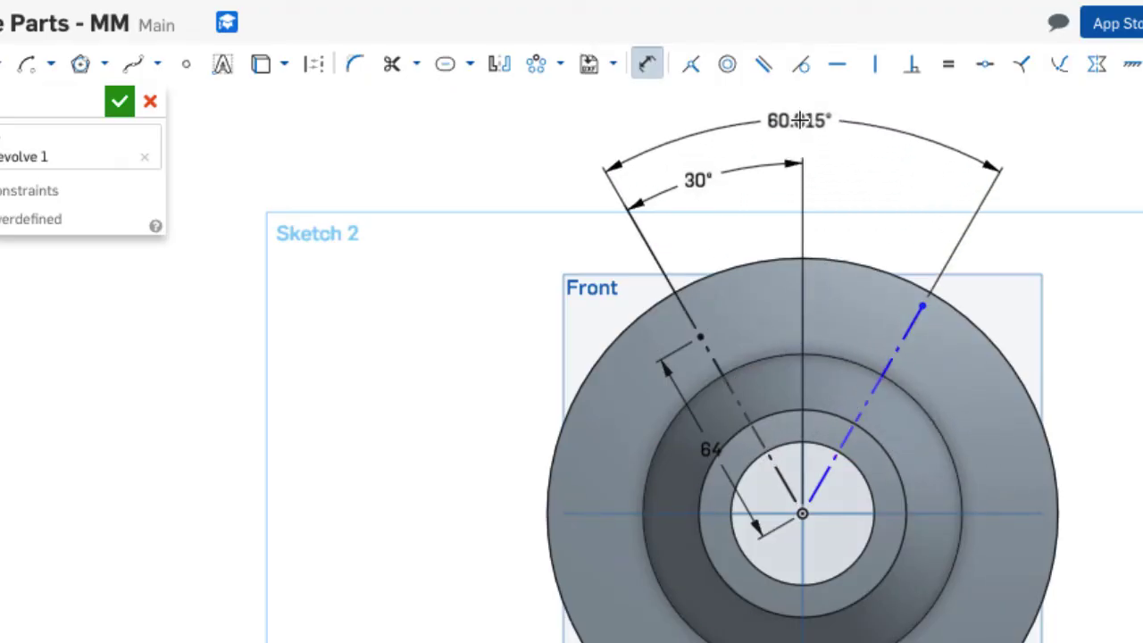
pyautogui.click(808, 121)
pyautogui.write('60')
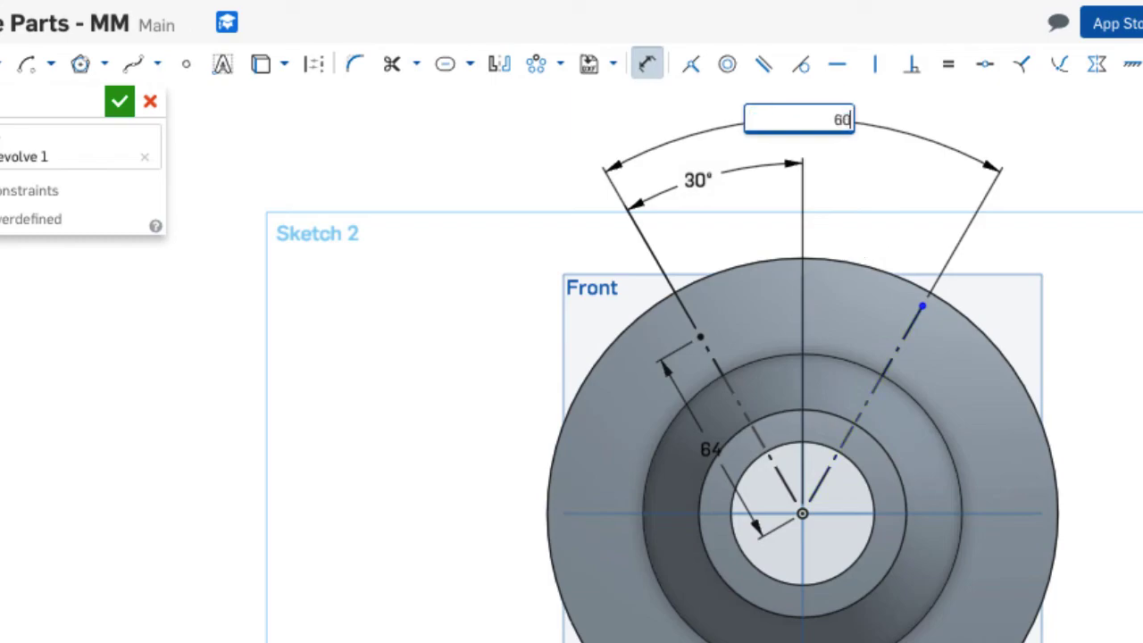
pyautogui.press('Return')
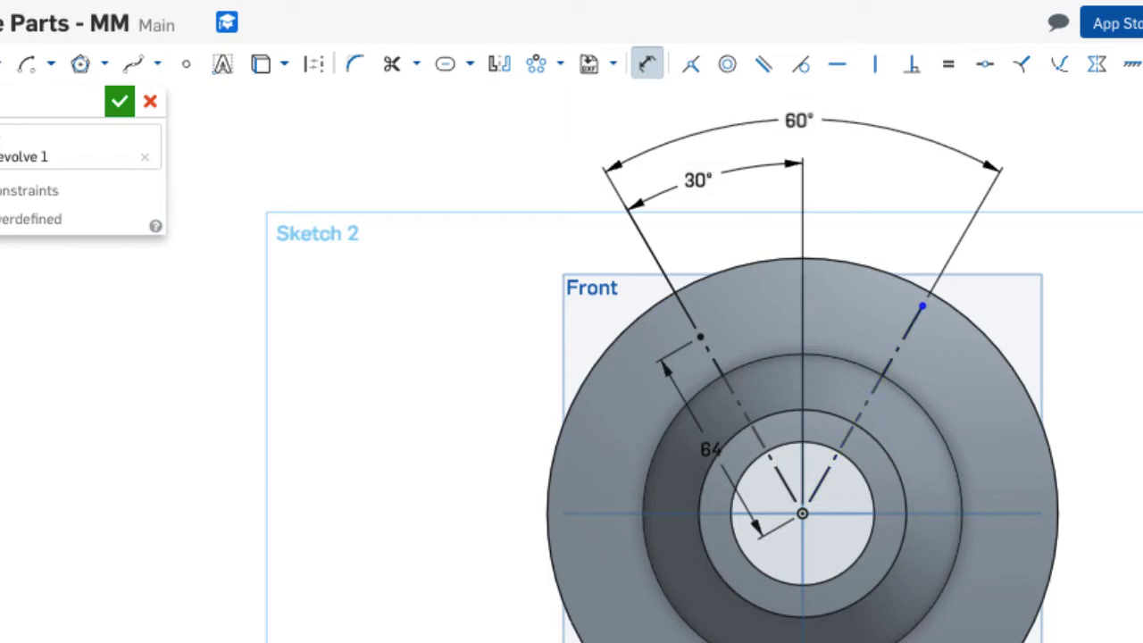
# Draw a construction centre-point arc from the origin, spanning from the left 30° line to the right line
pyautogui.click(52, 68)
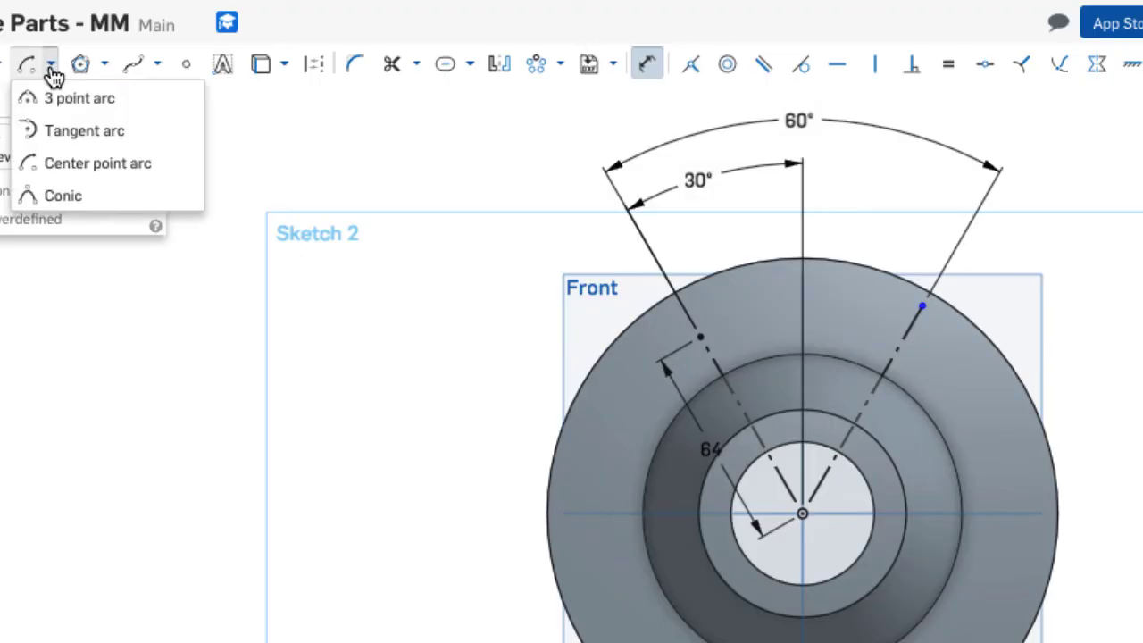
pyautogui.click(59, 166)
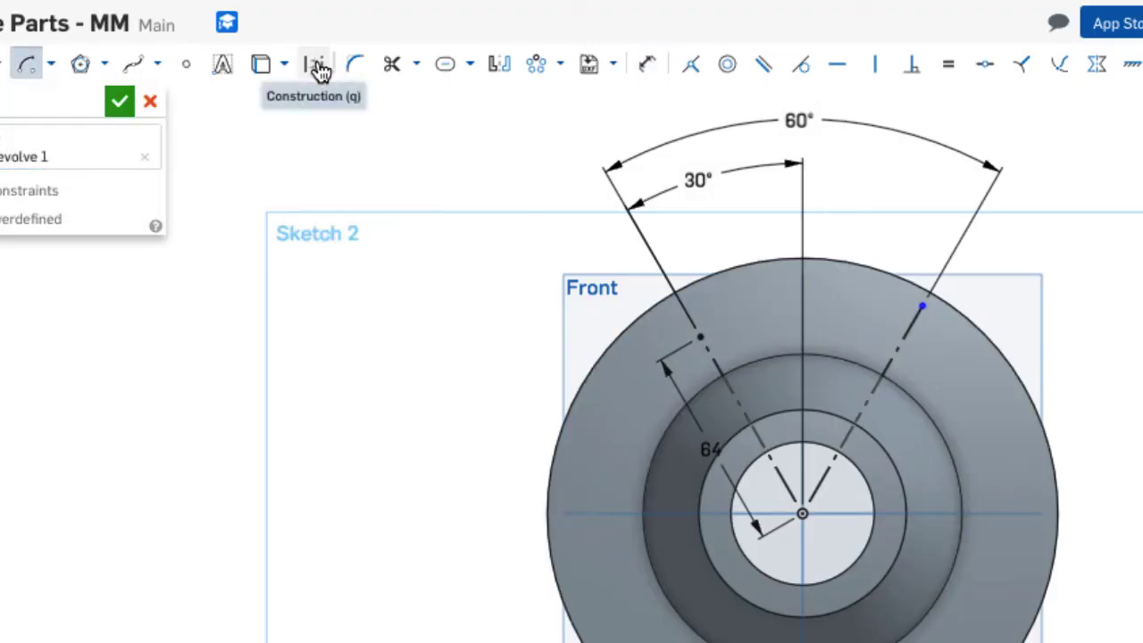
pyautogui.click(318, 68)
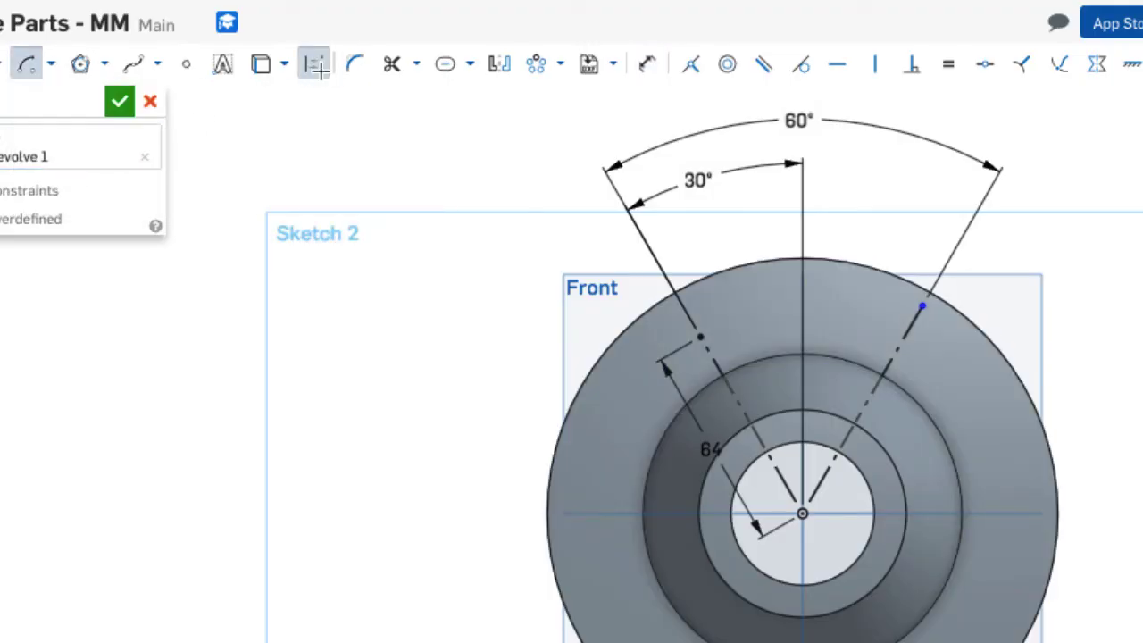
pyautogui.click(801, 507)
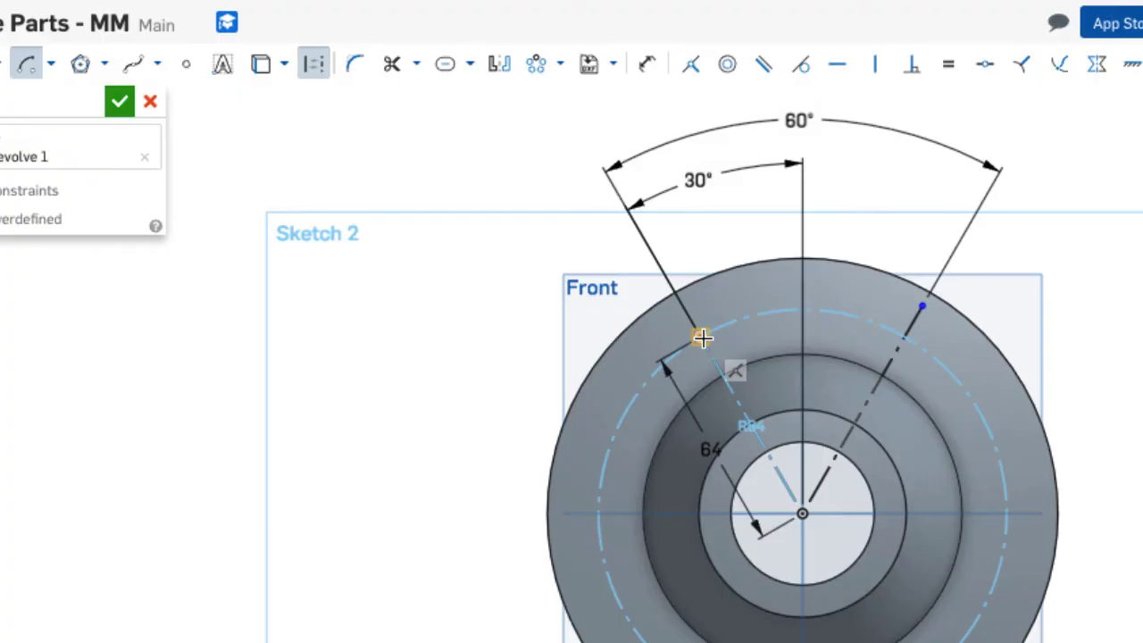
pyautogui.click(703, 338)
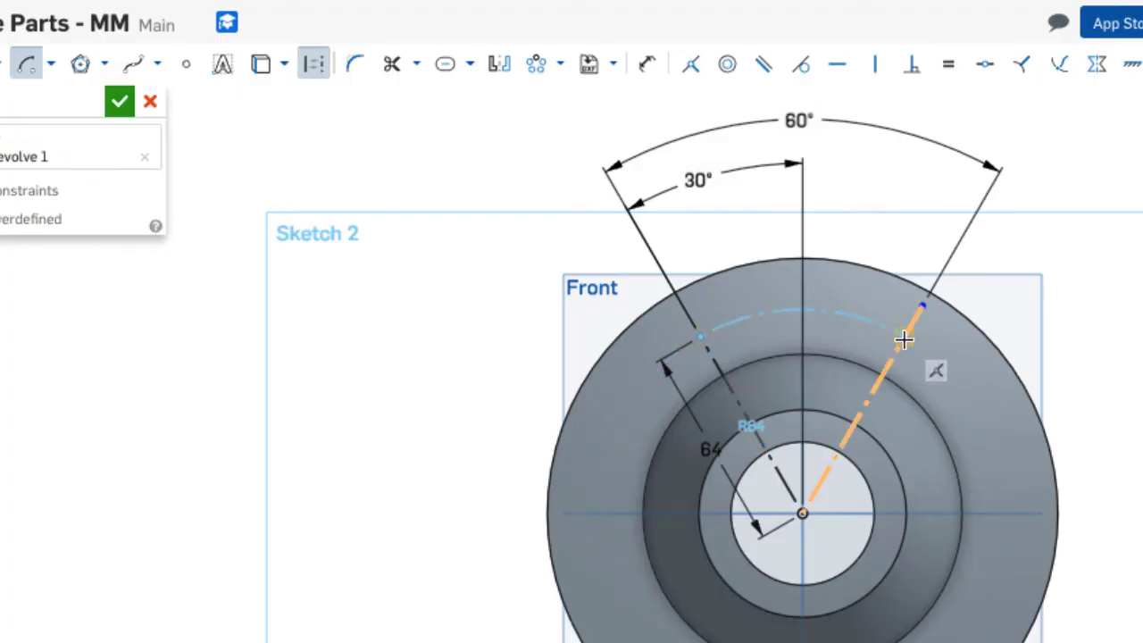
pyautogui.click(904, 337)
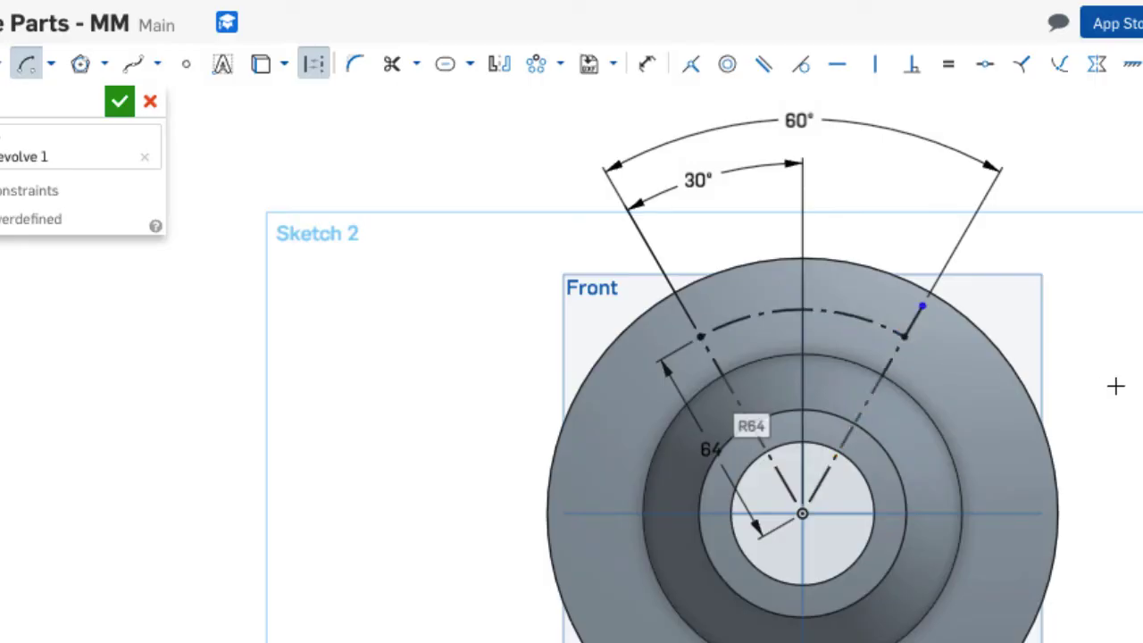
pyautogui.rightClick(326, 302)
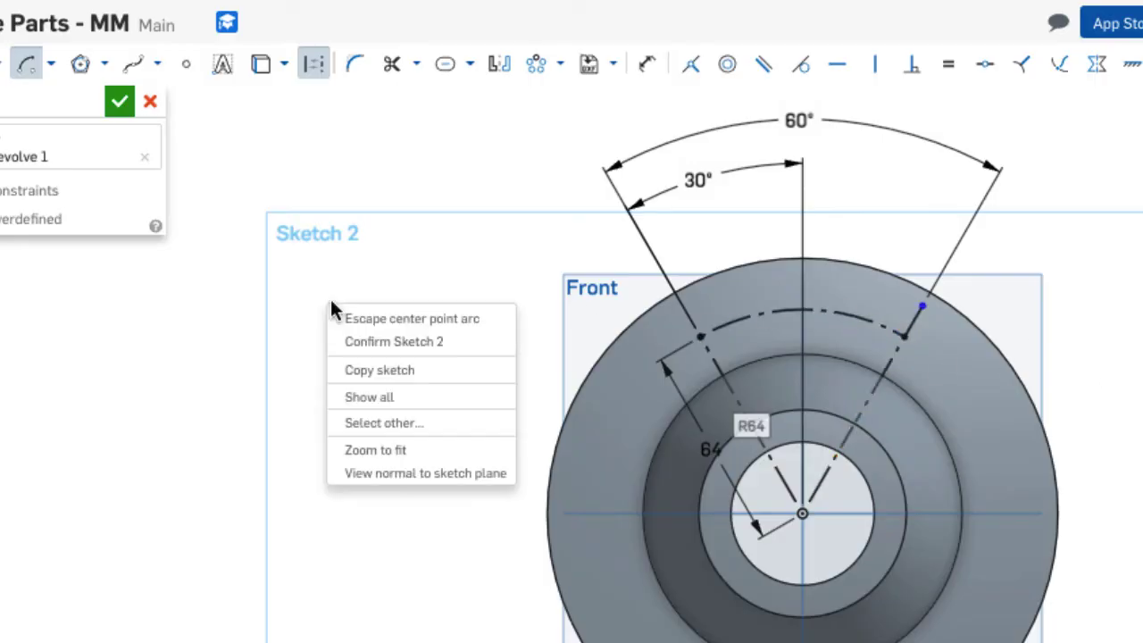
pyautogui.click(373, 324)
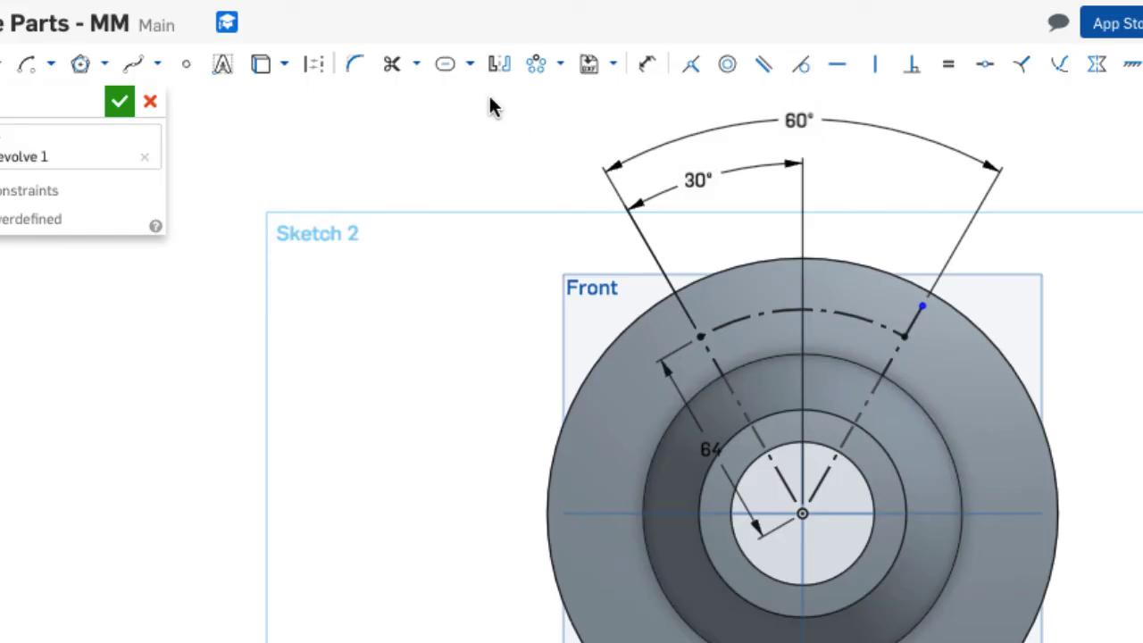
# Create a Ø10 slot along the construction arc
pyautogui.click(469, 64)
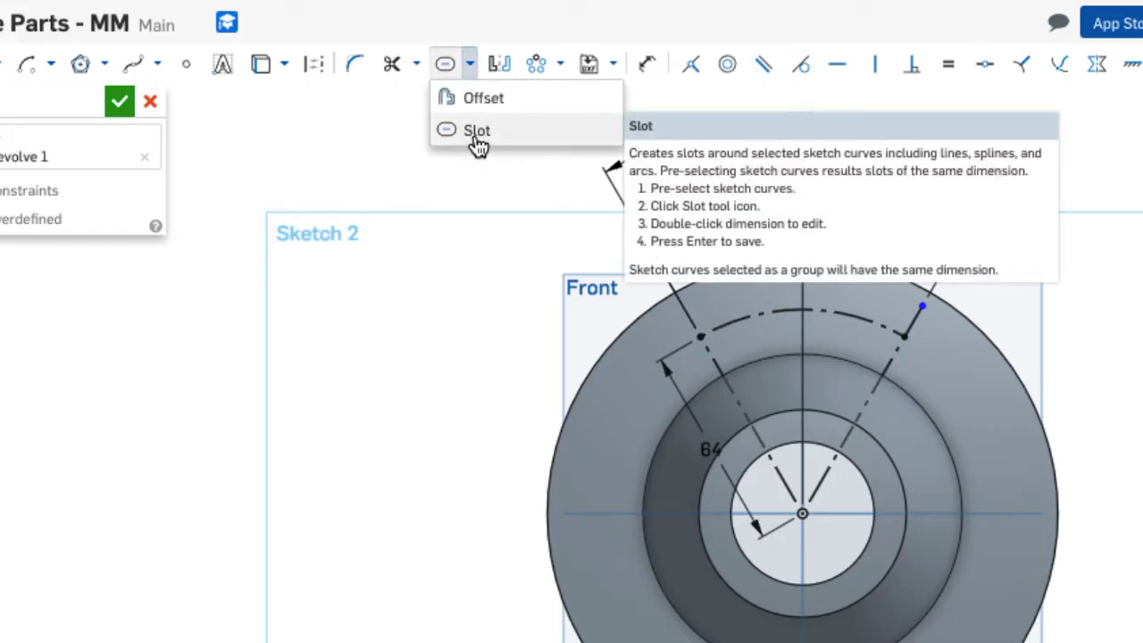
pyautogui.click(478, 132)
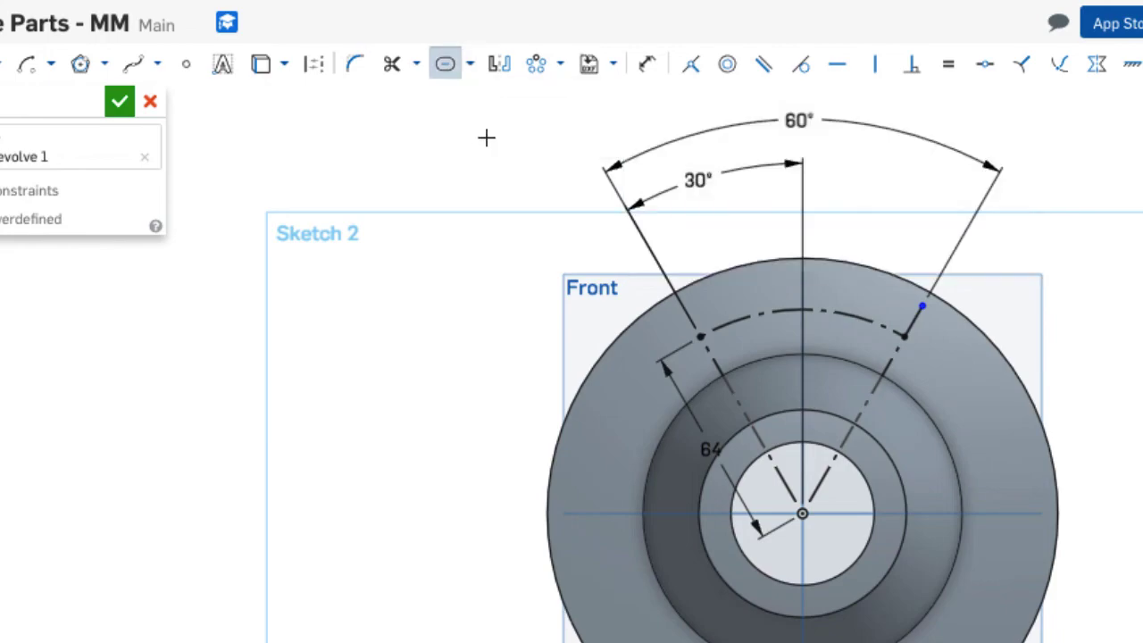
pyautogui.click(766, 311)
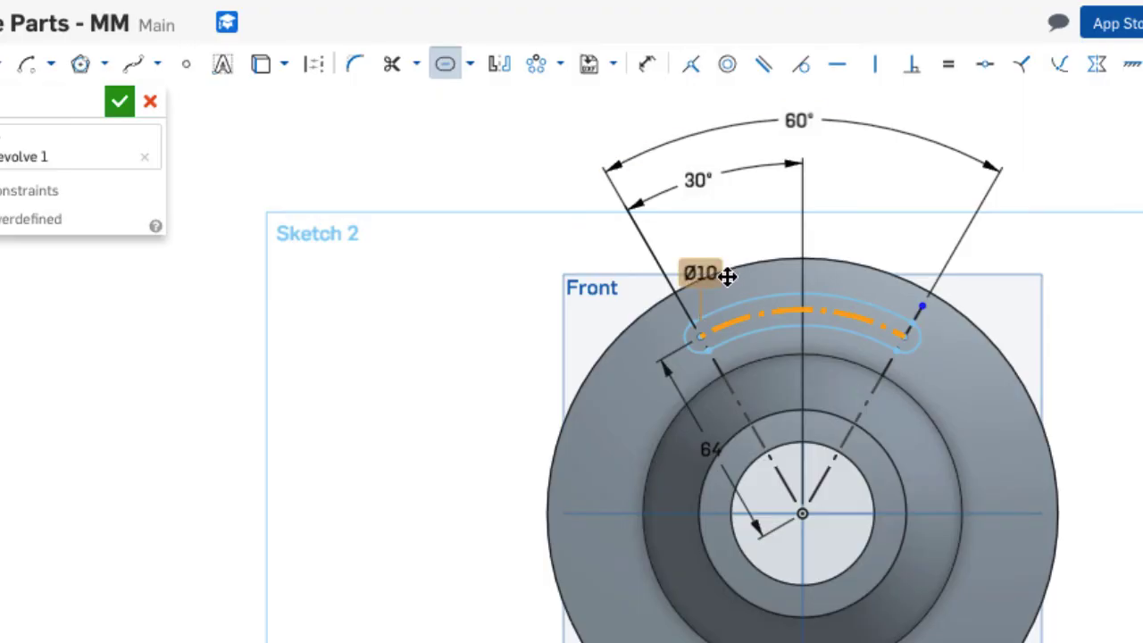
pyautogui.press('Return')
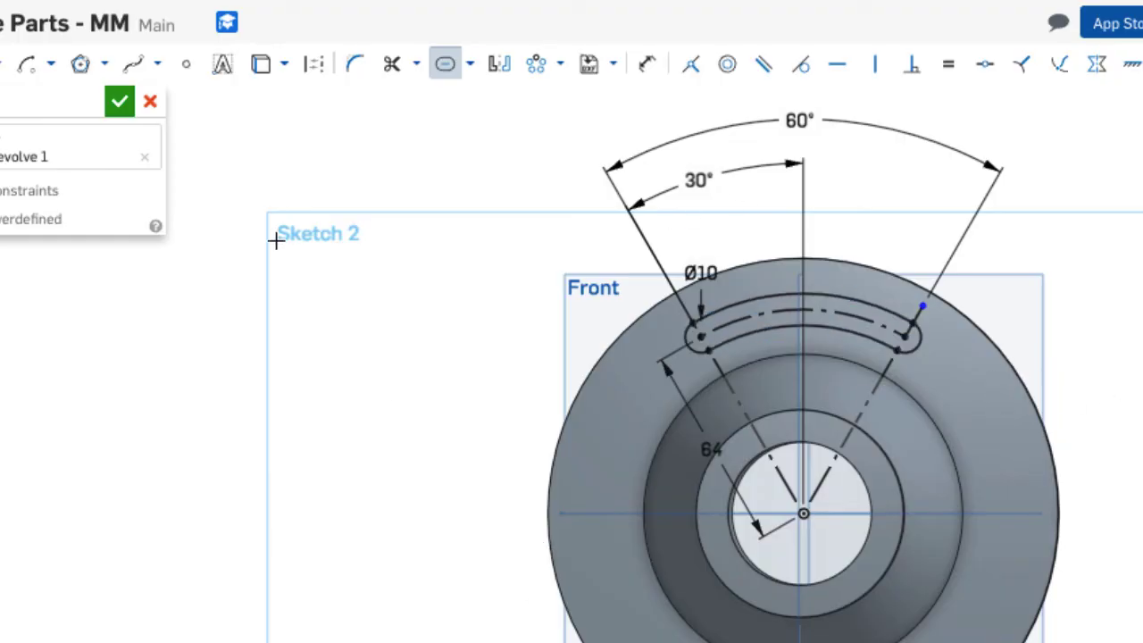
# Circular-pattern the slot outline into three instances around the origin
pyautogui.click(560, 63)
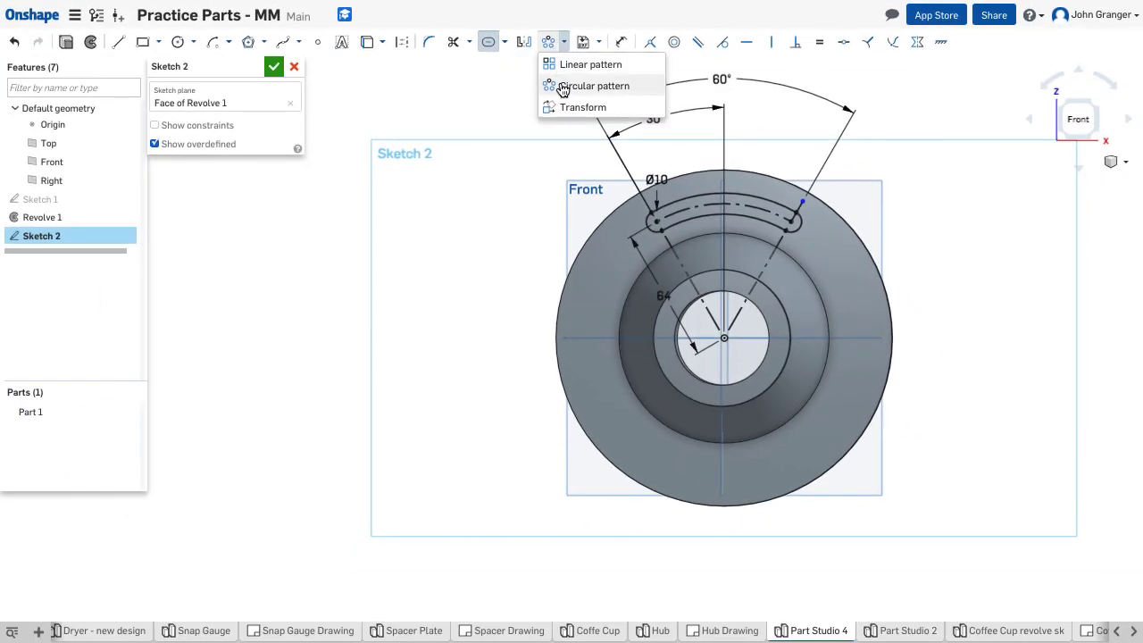
pyautogui.click(563, 86)
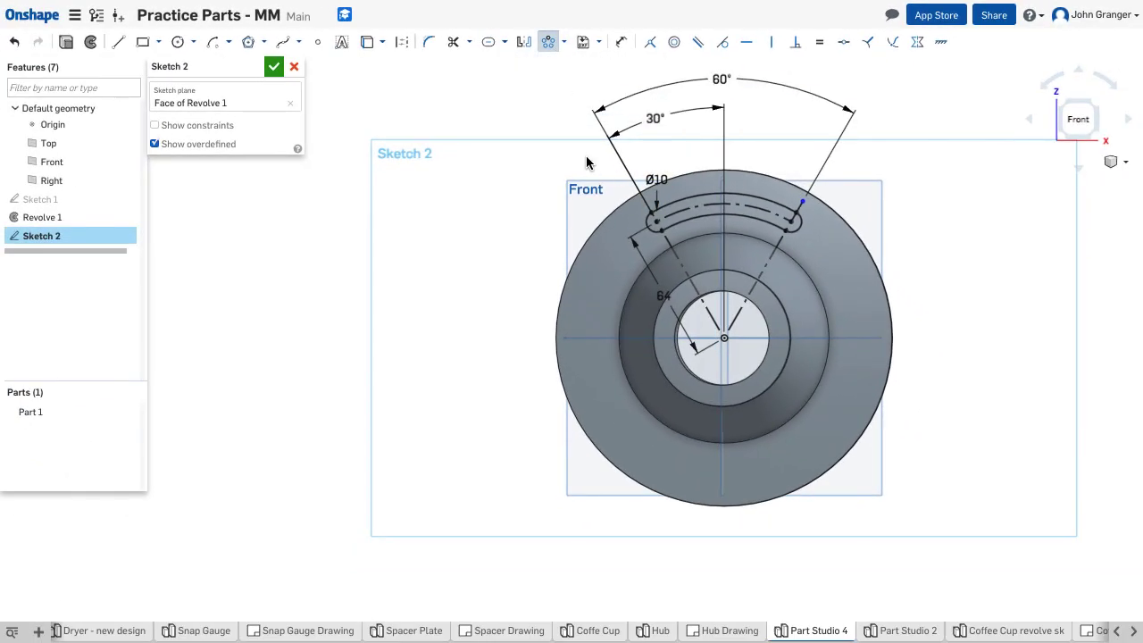
pyautogui.moveTo(581, 145); pyautogui.dragTo(849, 237)
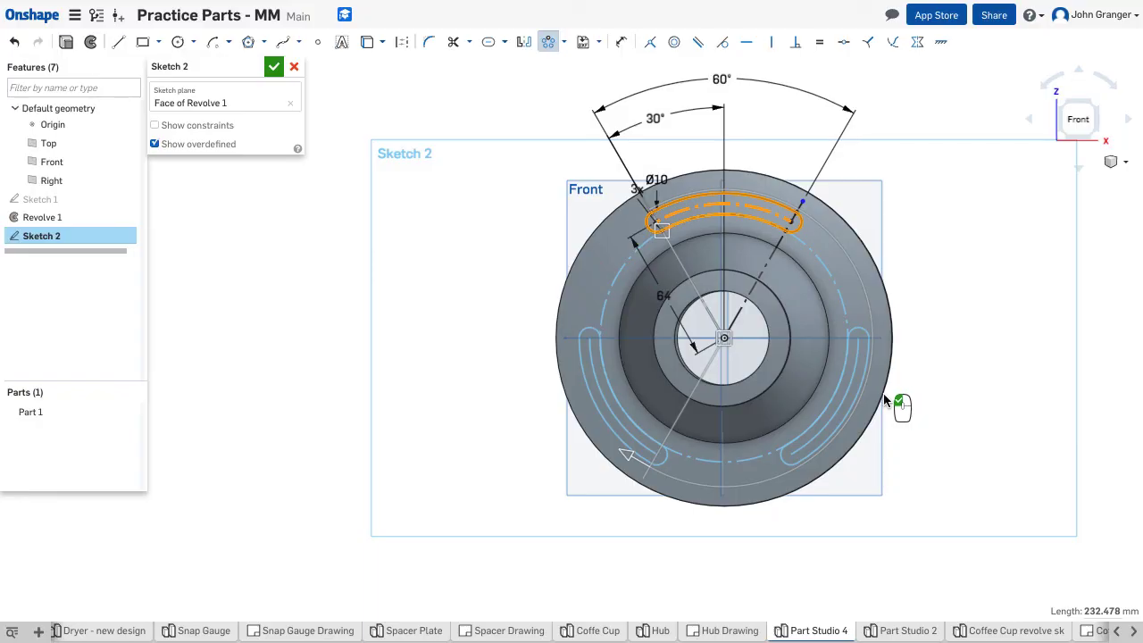
pyautogui.click(458, 205)
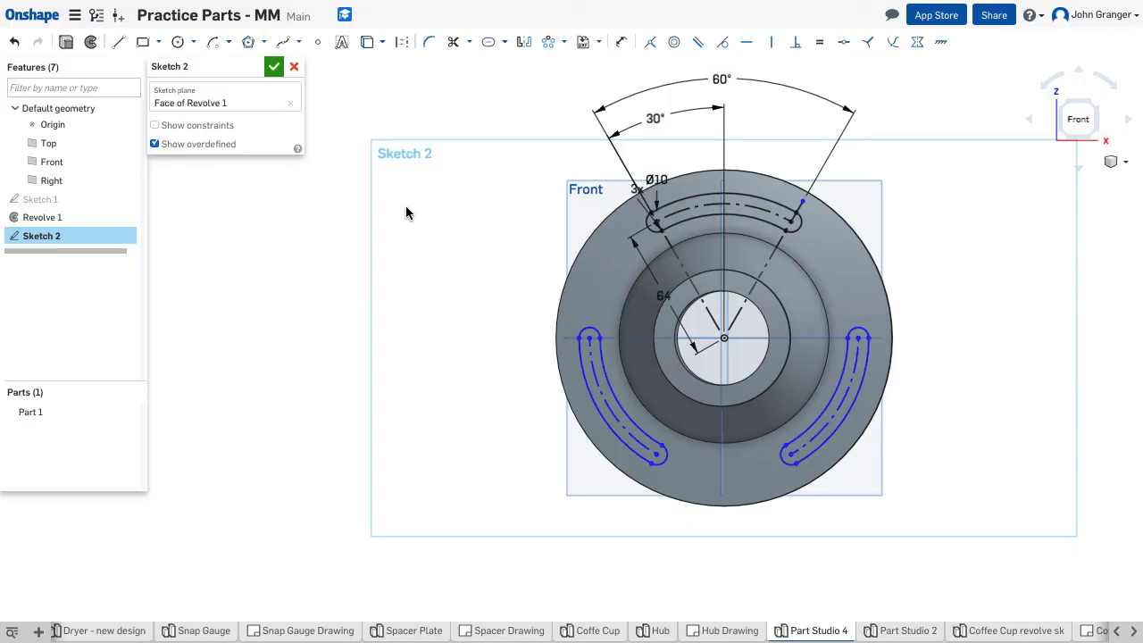
# Accept Sketch 2 and switch to an isometric view of the part
pyautogui.click(273, 66)
pyautogui.rightClick(299, 126)
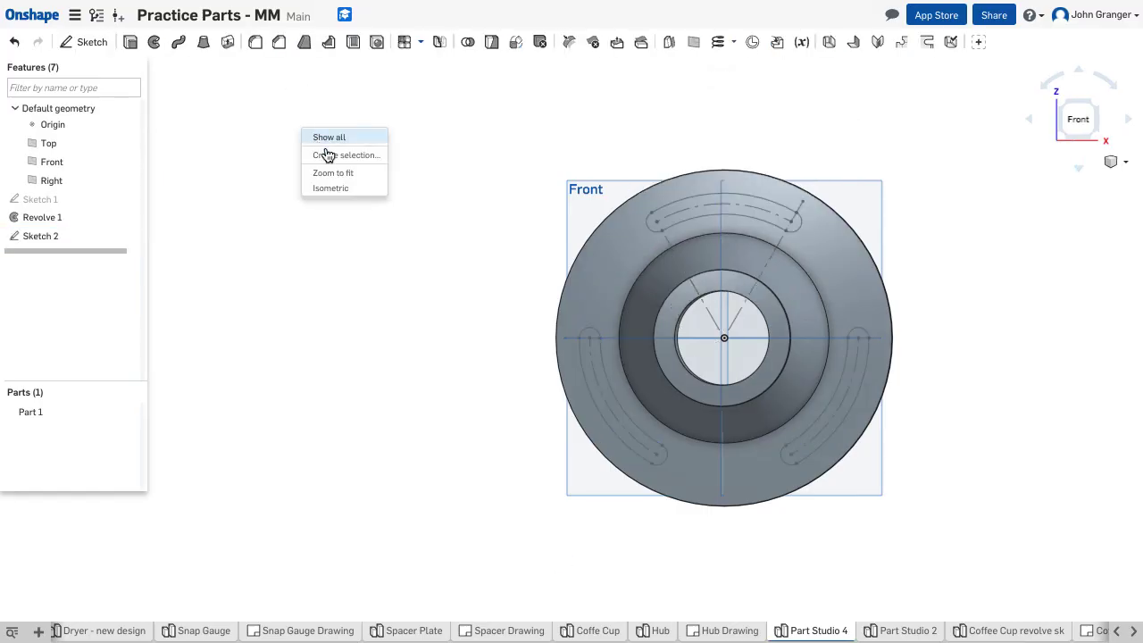
pyautogui.click(332, 192)
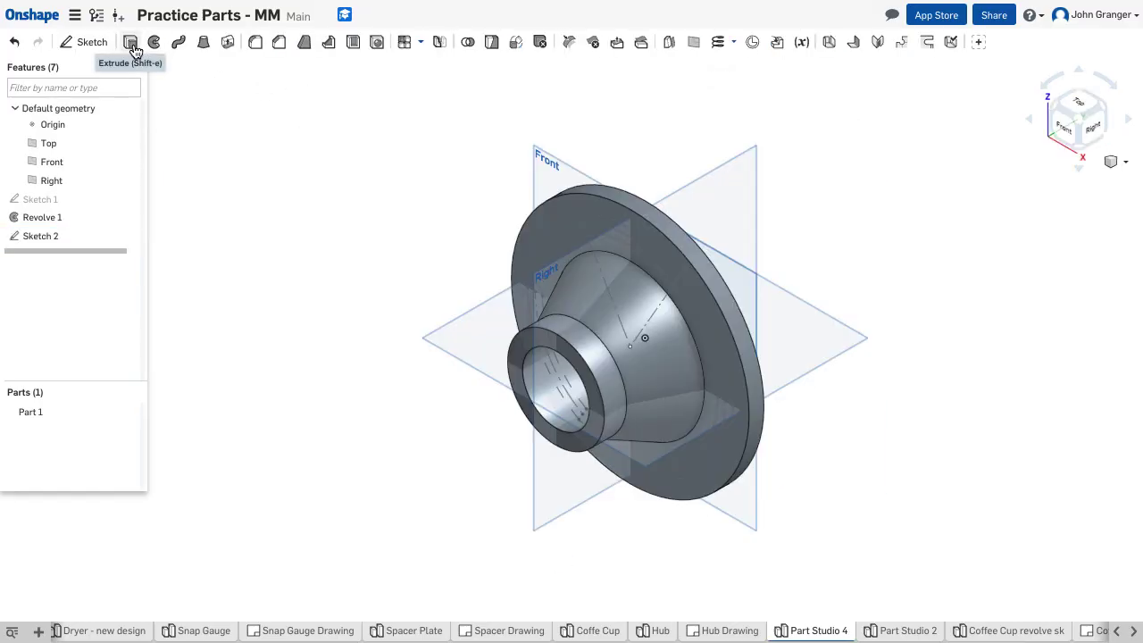
# Start a Remove extrude and select the top, left and right slot regions
pyautogui.click(134, 44)
pyautogui.click(237, 108)
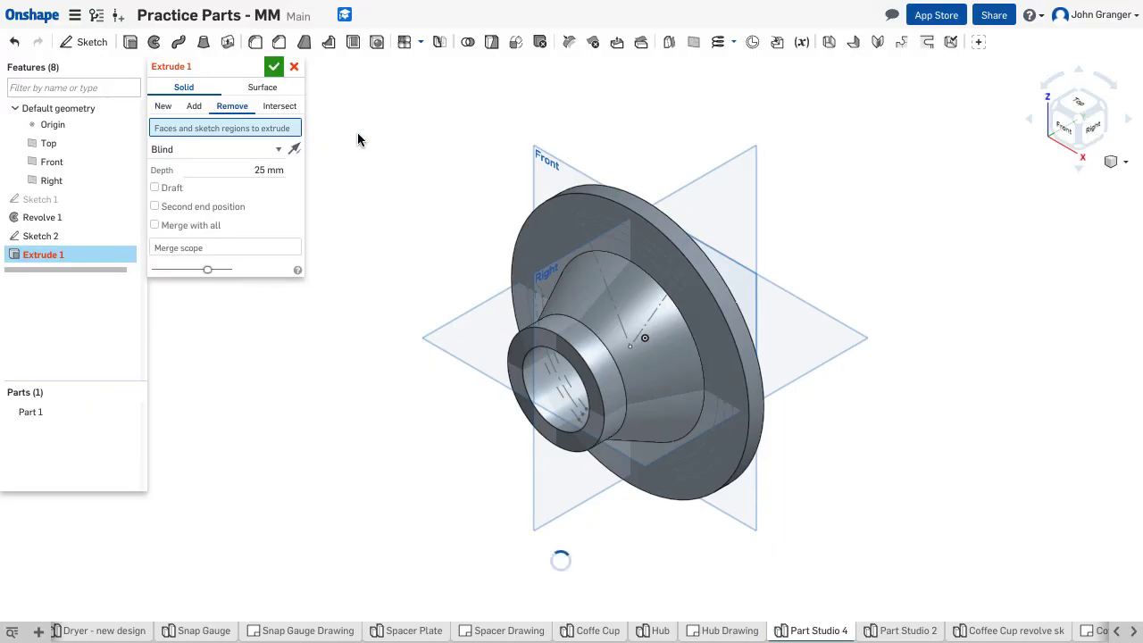
pyautogui.moveTo(410, 222)
pyautogui.mouseDown(button='right')
pyautogui.moveTo(436, 193)
pyautogui.moveTo(535, 219)
pyautogui.mouseUp(button='right')
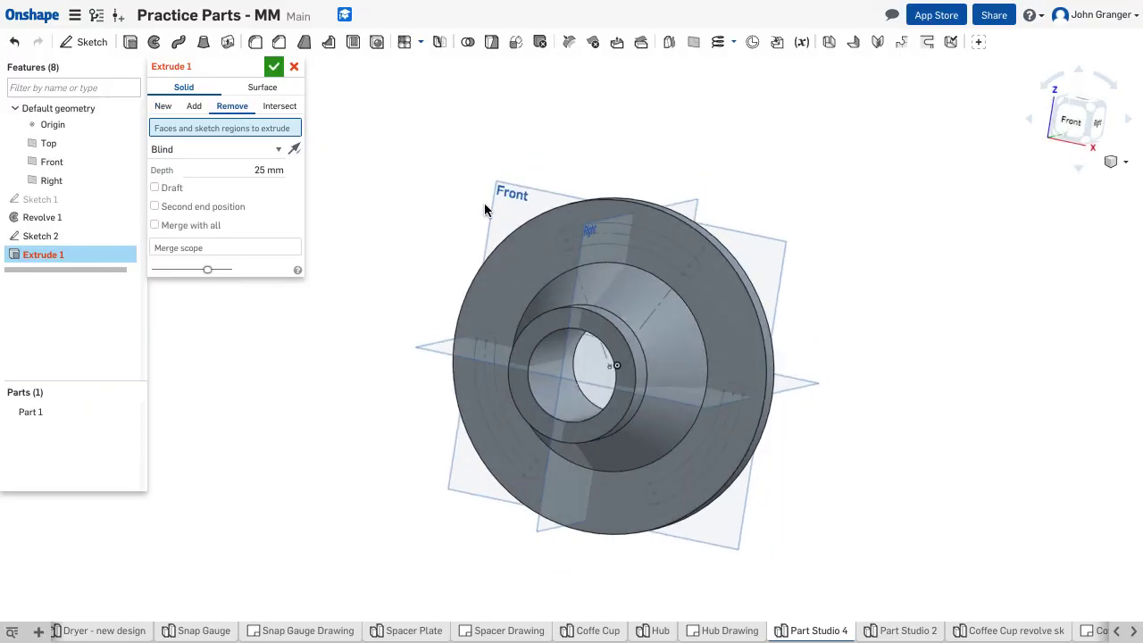
pyautogui.click(640, 242)
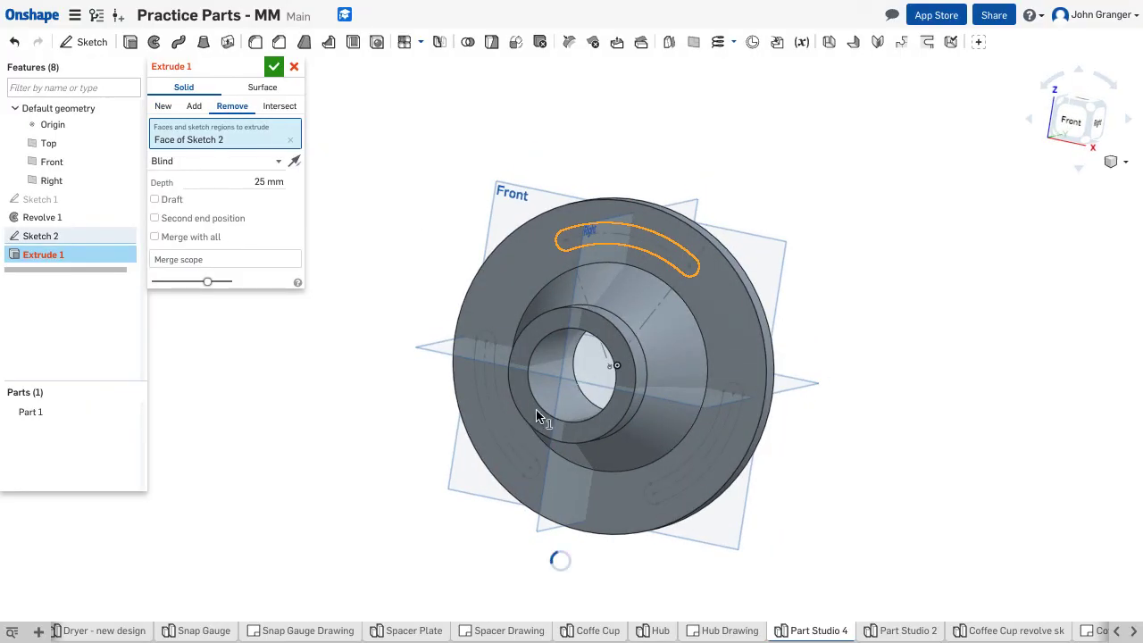
pyautogui.click(490, 415)
pyautogui.click(683, 468)
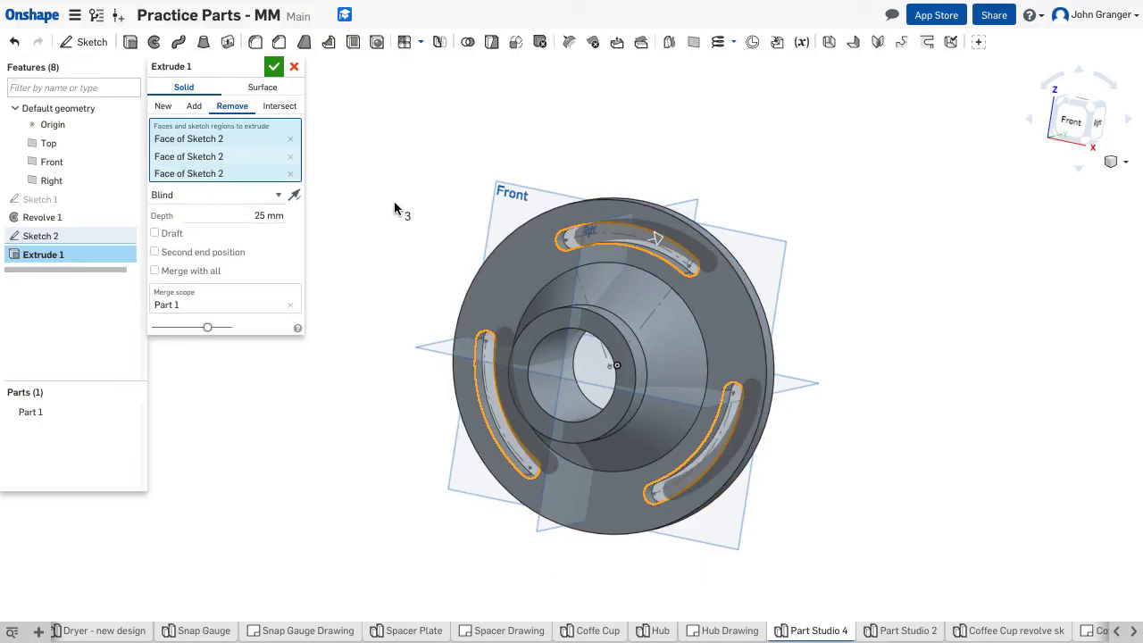
pyautogui.moveTo(394, 208); pyautogui.dragTo(420, 214, button='right')
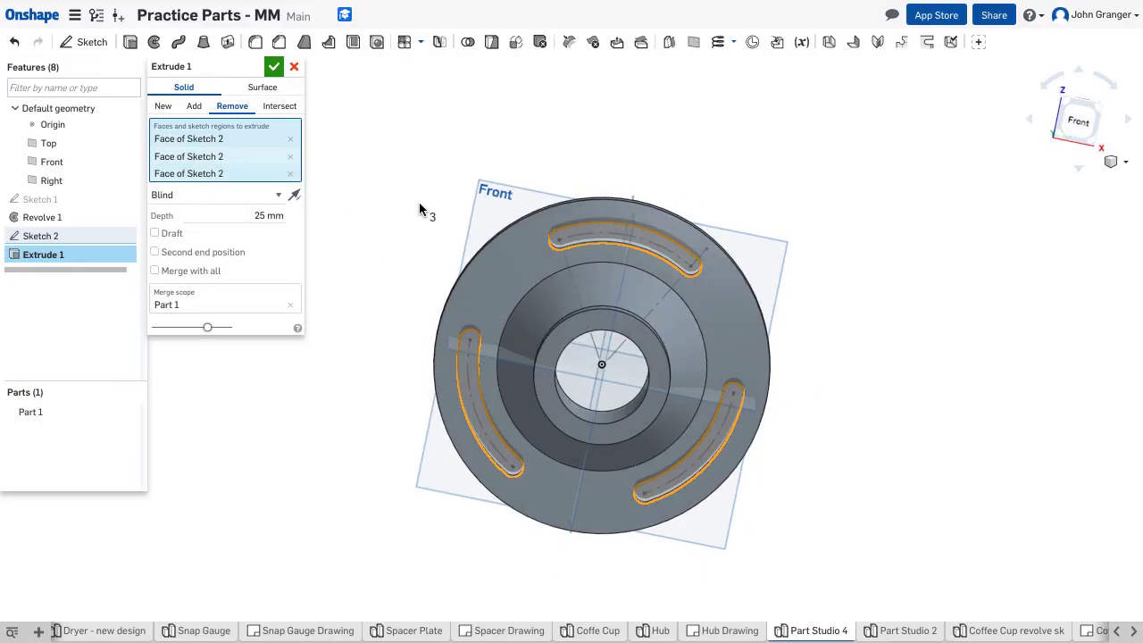
# Set the cut's end type to Through all, confirm Extrude 1, and return to isometric view
pyautogui.click(266, 200)
pyautogui.click(362, 228)
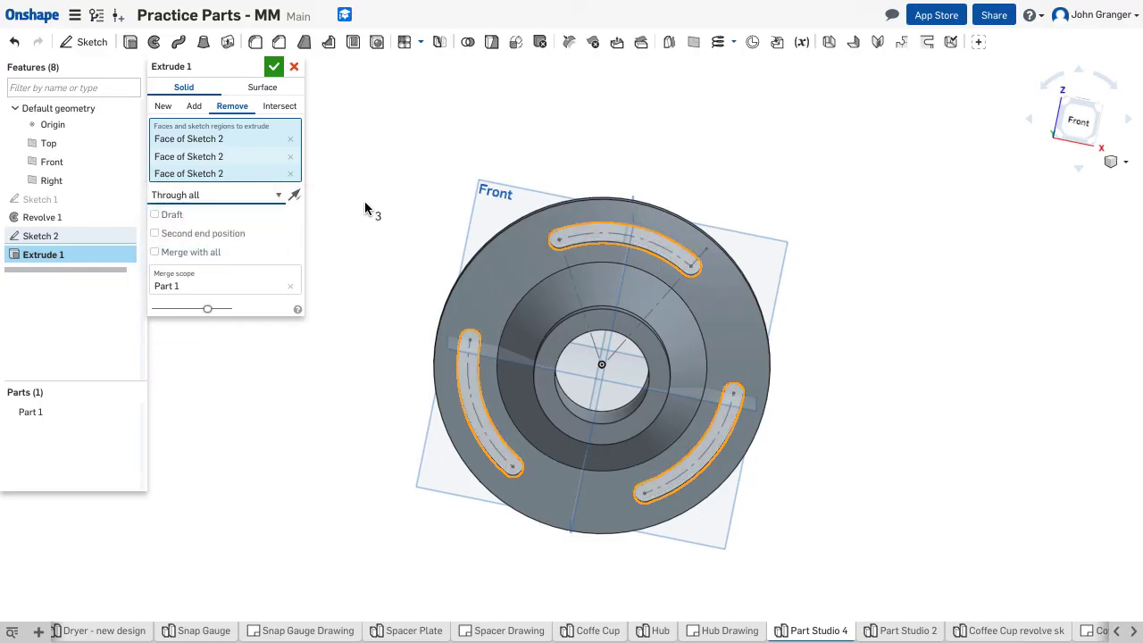
pyautogui.moveTo(375, 205); pyautogui.dragTo(337, 190, button='right')
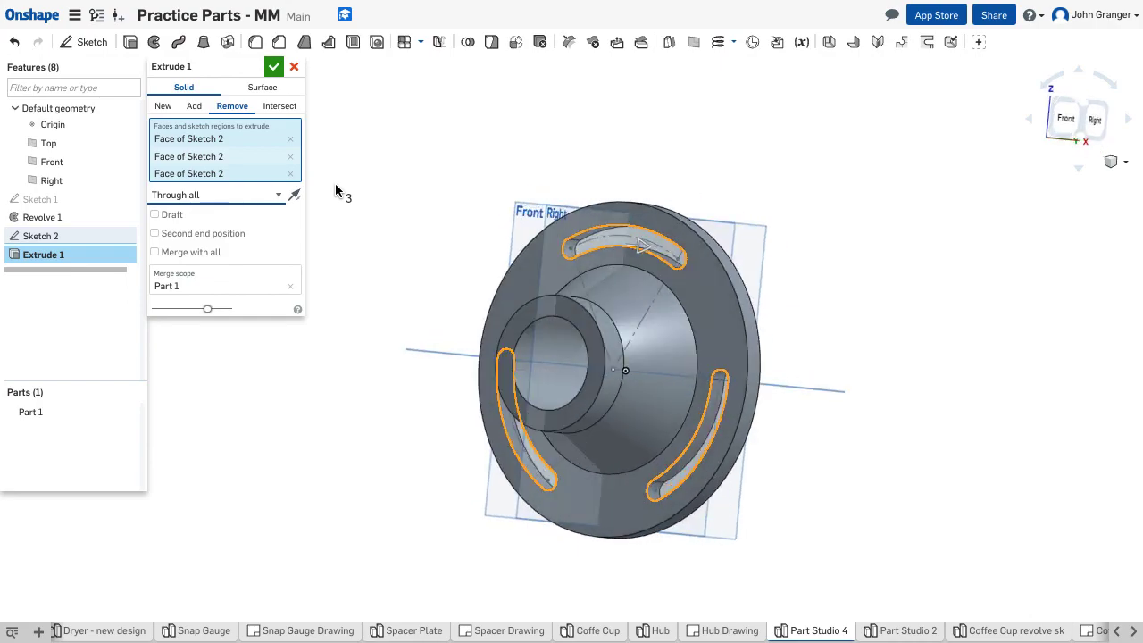
pyautogui.click(273, 66)
pyautogui.rightClick(350, 248)
pyautogui.click(393, 306)
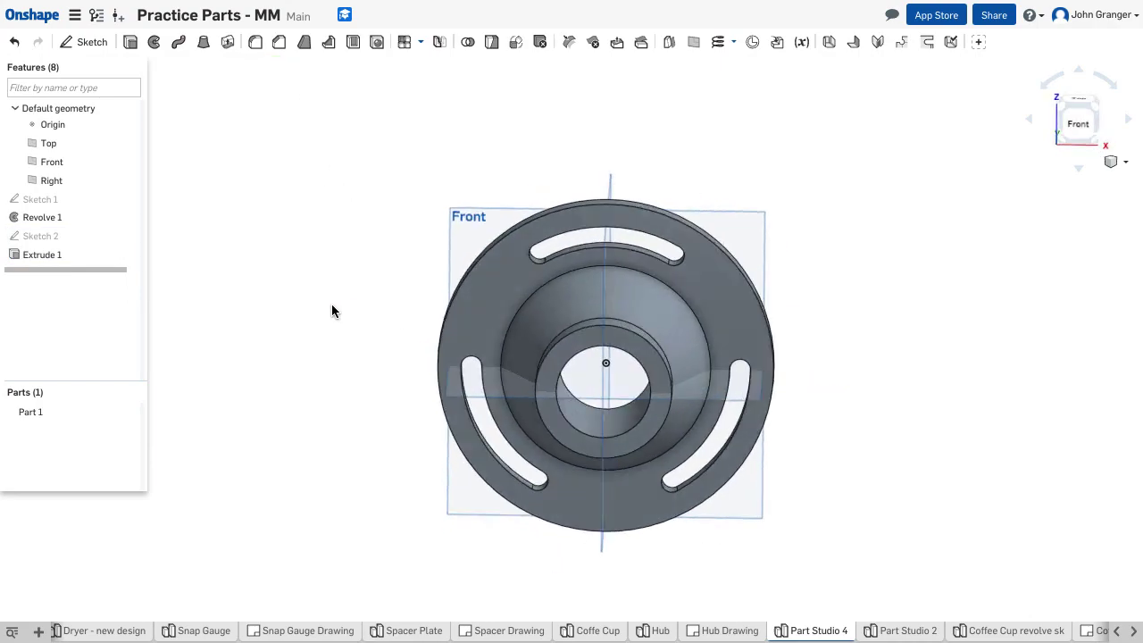